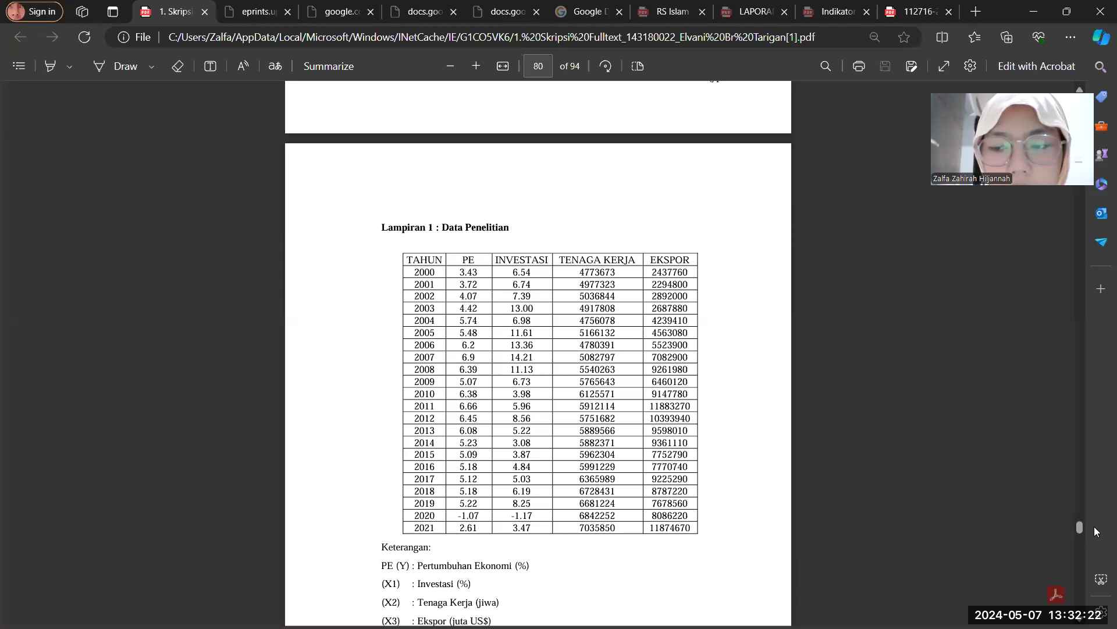
# - Browse the thesis PDF to review the research data table under "Lampiran 1 : Data Penelitian"
pyautogui.moveTo(1079, 526); pyautogui.dragTo(1078, 97)
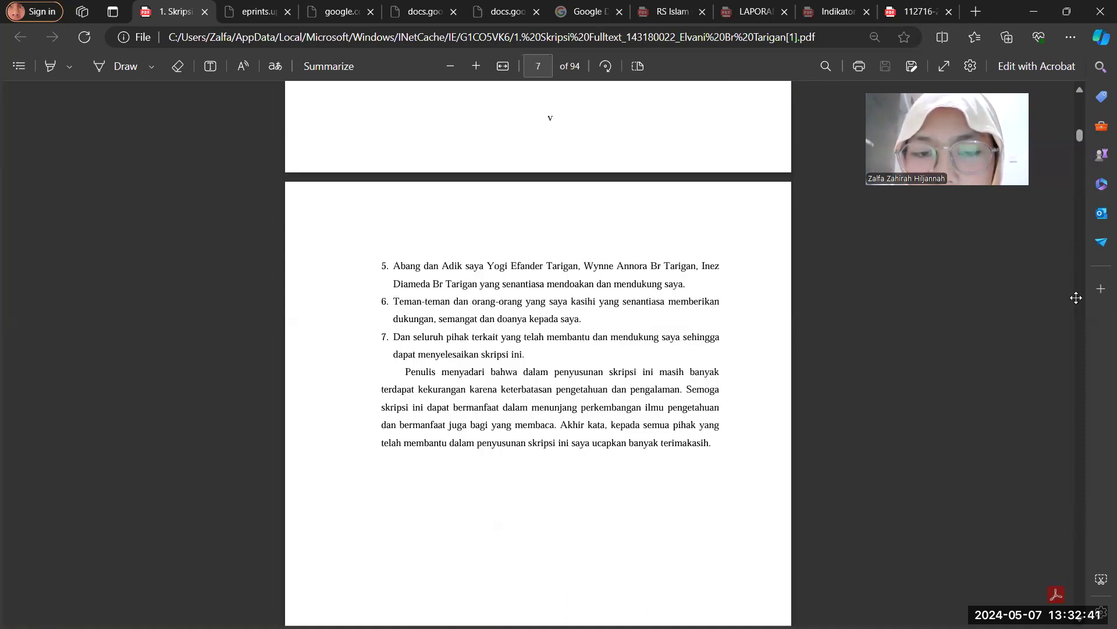
pyautogui.moveTo(1086, 136); pyautogui.dragTo(1057, 573)
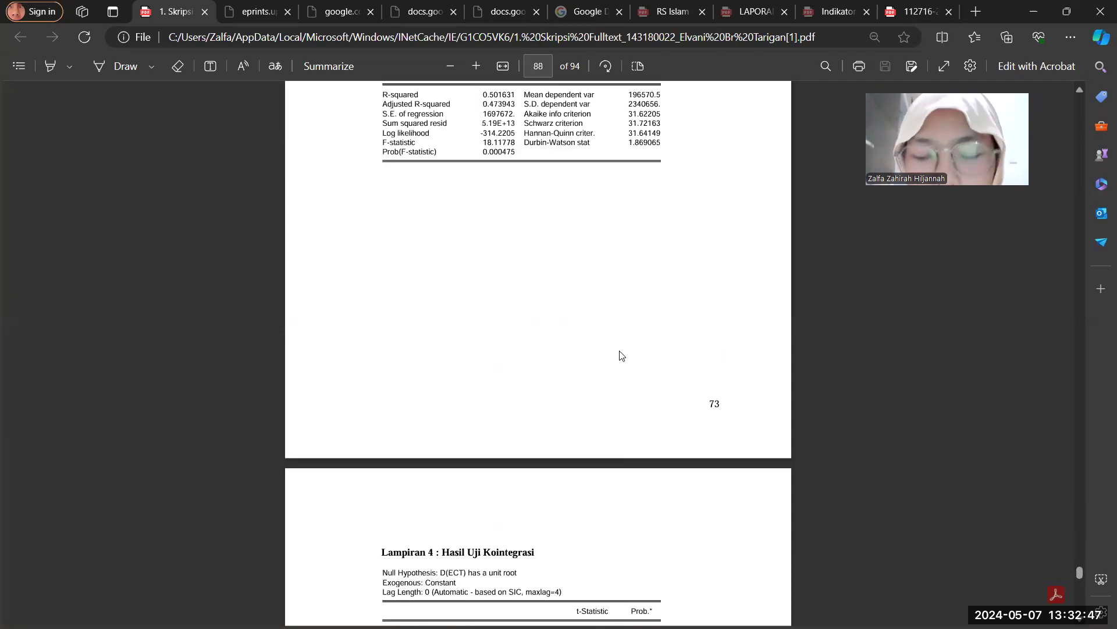
pyautogui.scroll(5, 620, 355)
pyautogui.scroll(20, 621, 355)
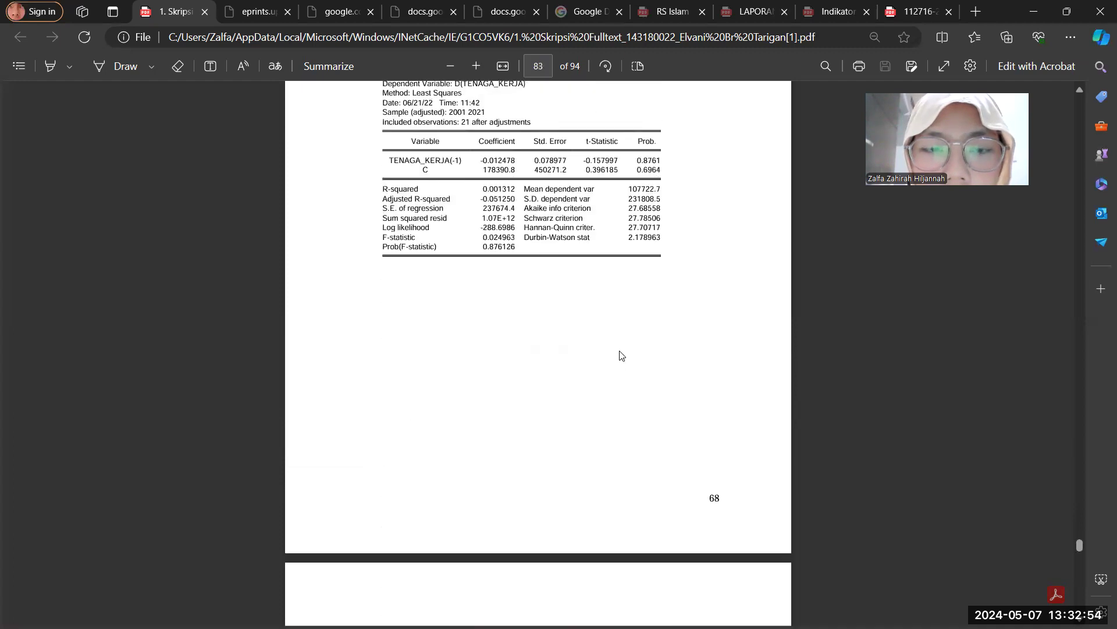
pyautogui.scroll(20, 621, 355)
pyautogui.scroll(10, 620, 355)
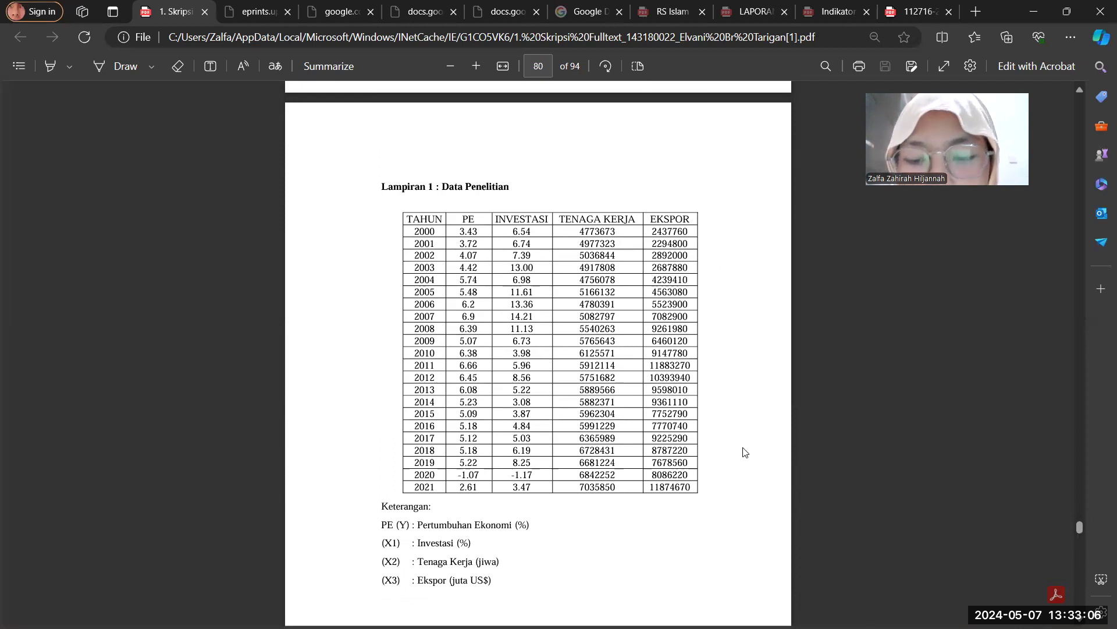
# - Switch to the Data ECM Google Sheet and review the table with the Ln Tenaga kerja and Ln Ekspor columns
pyautogui.moveTo(847, 612)
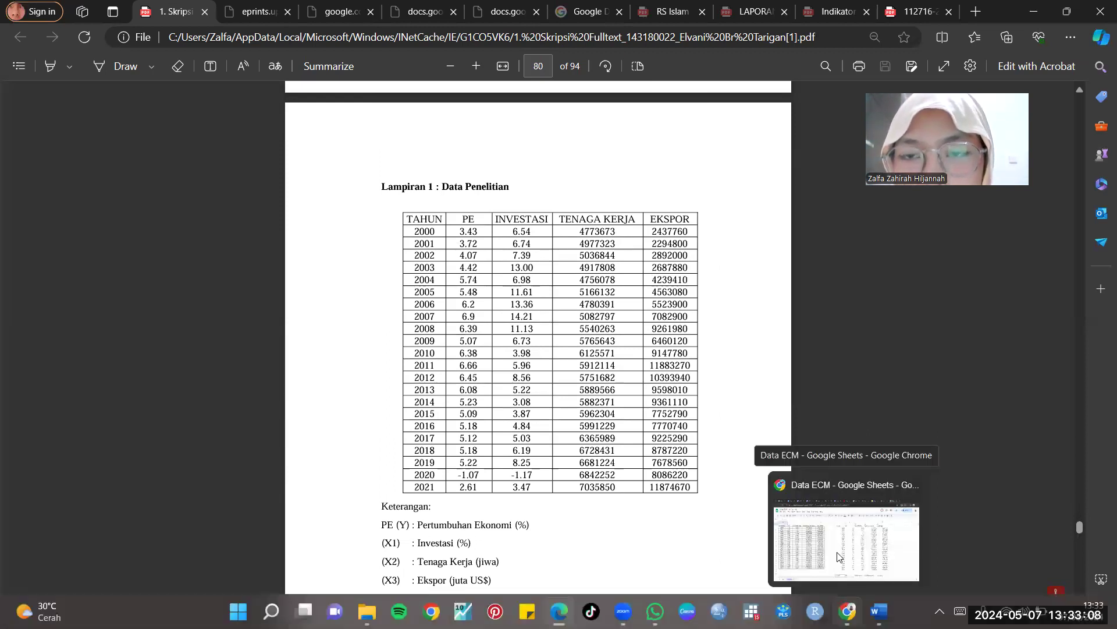
pyautogui.click(839, 557)
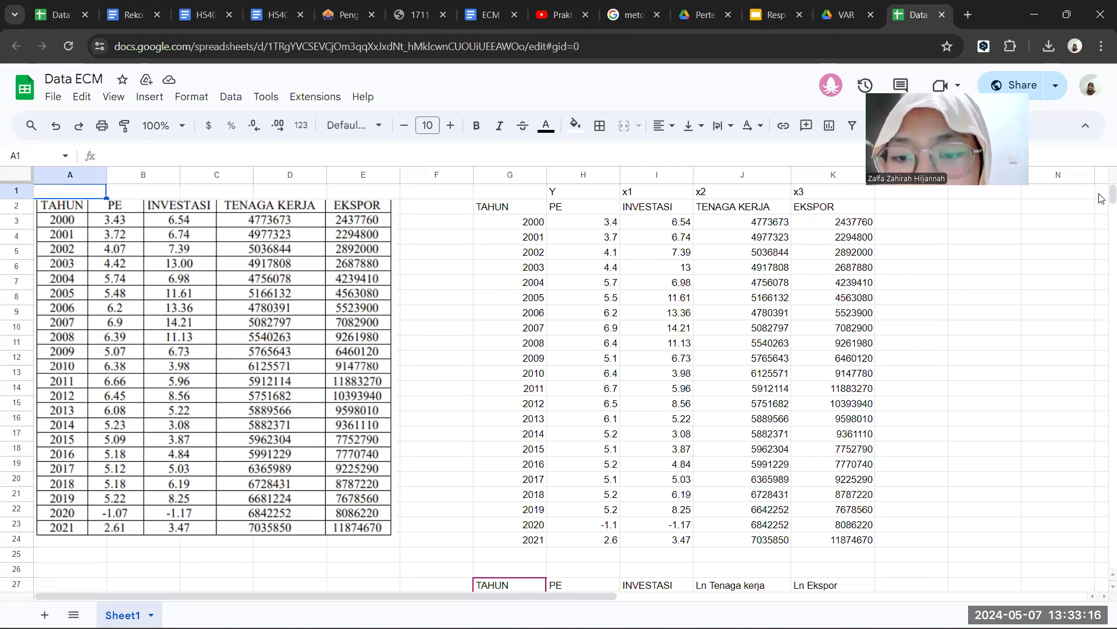
pyautogui.scroll(-8, 1101, 210)
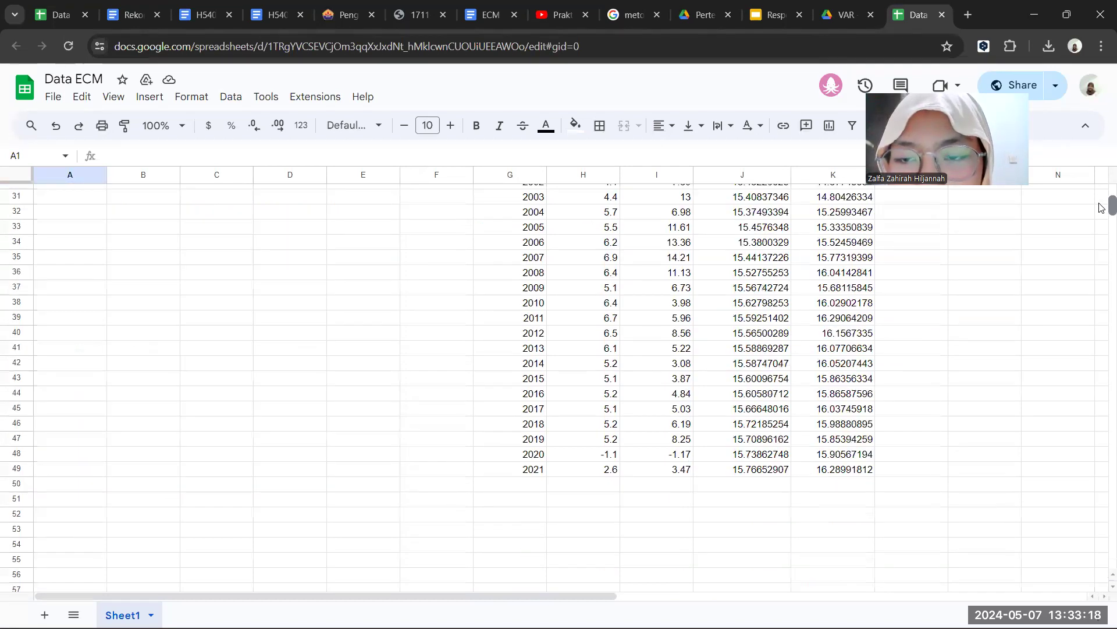
pyautogui.scroll(2, 1101, 208)
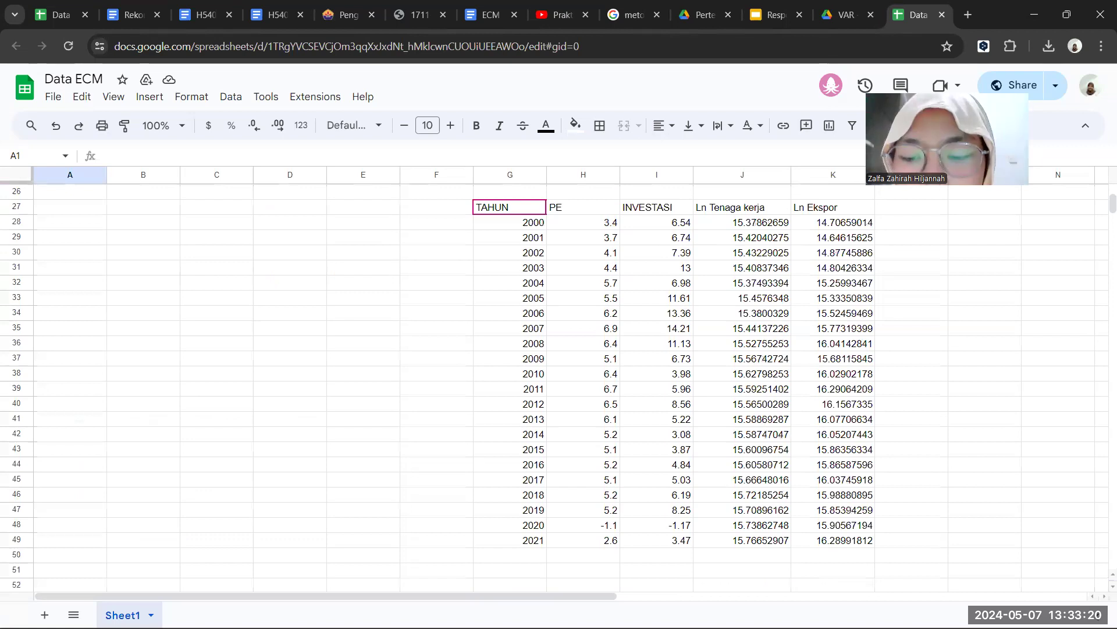
# - Switch to Stata, close the extra "2 - Stata/IC 15.1" session and maximize the remaining Stata window
pyautogui.moveTo(848, 611)
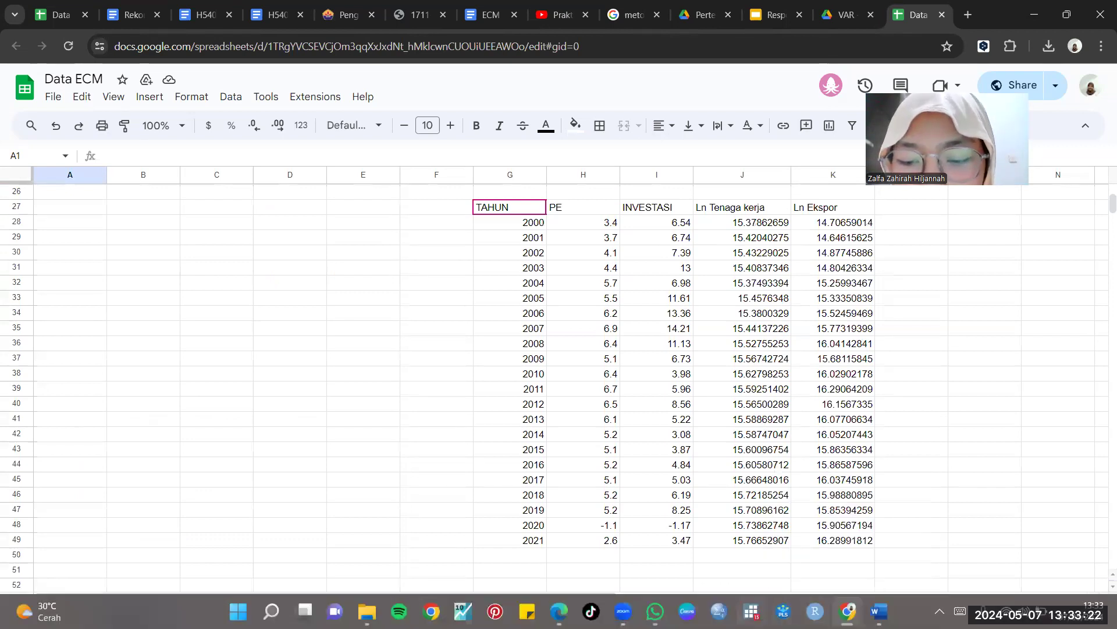
pyautogui.click(752, 612)
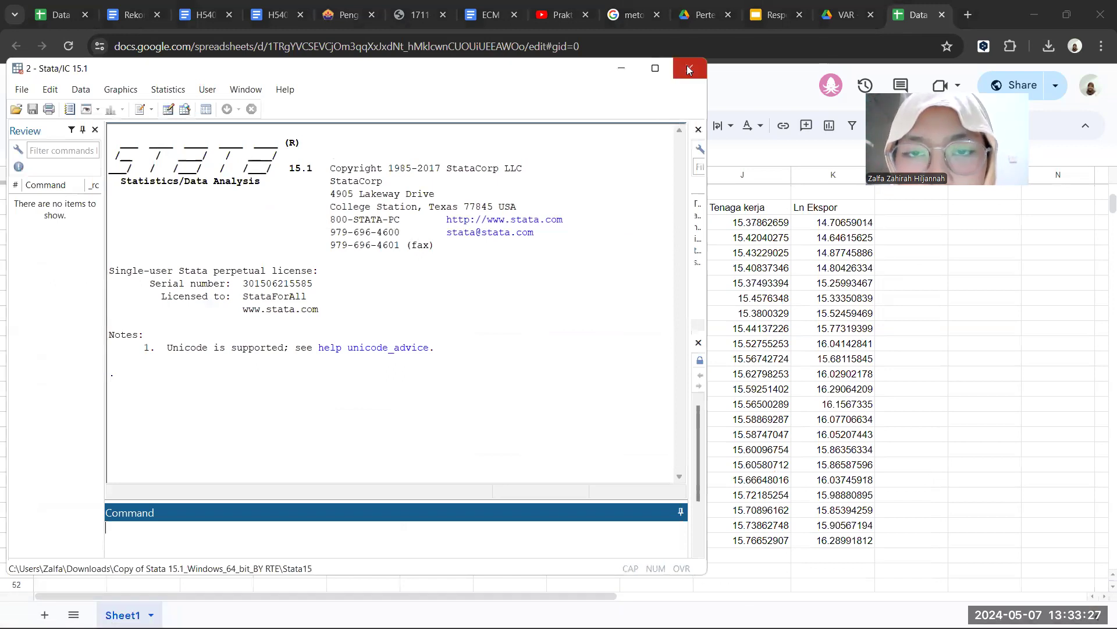
pyautogui.click(688, 69)
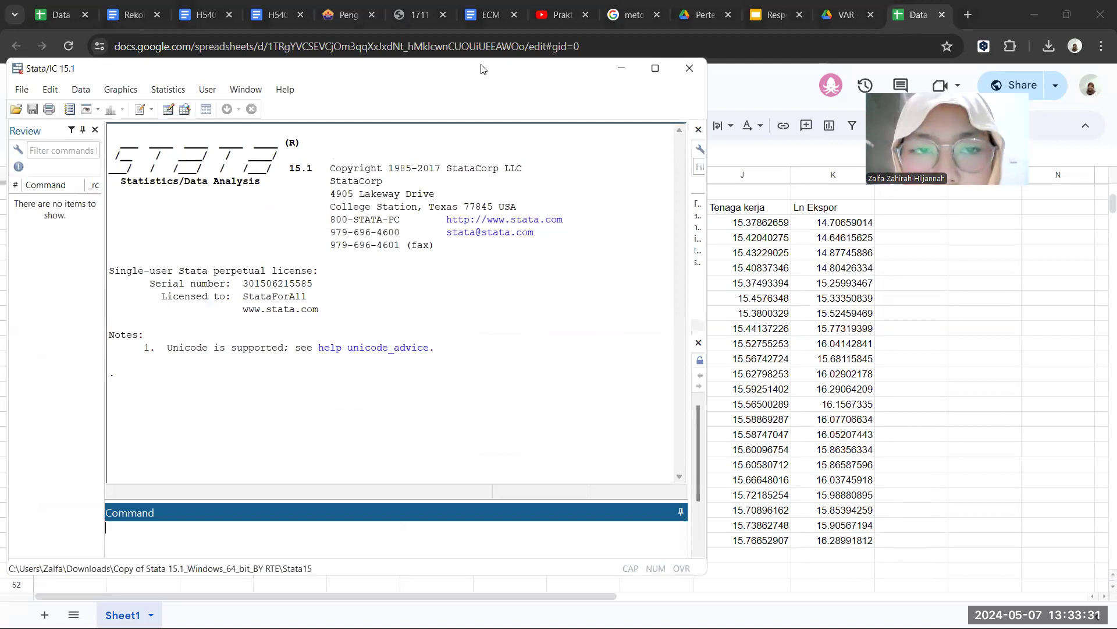
pyautogui.moveTo(480, 69); pyautogui.dragTo(622, 82)
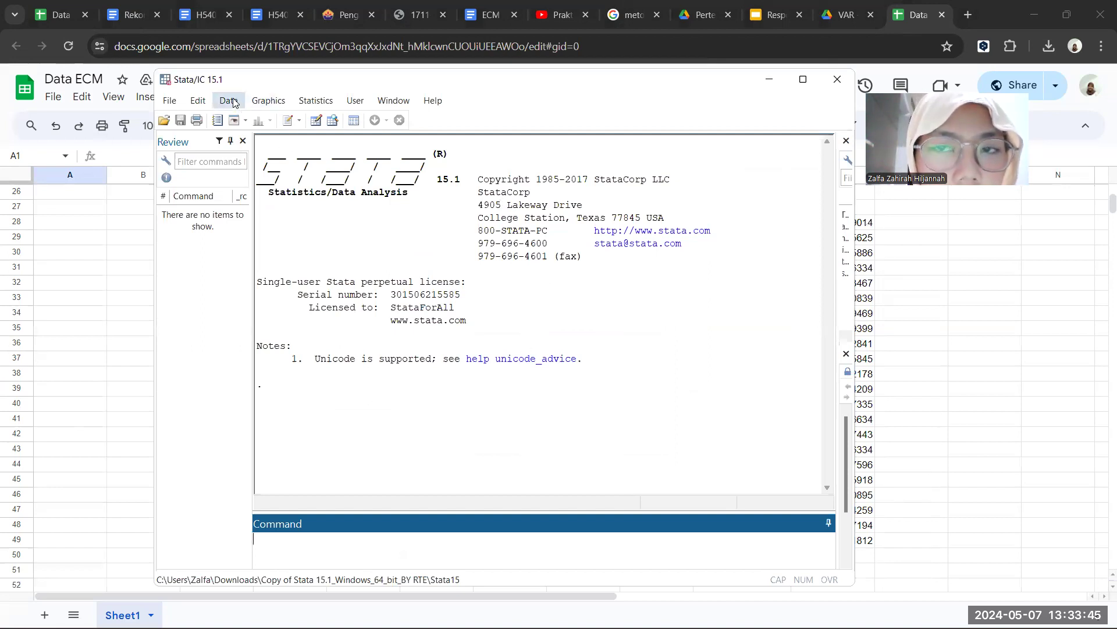
pyautogui.click(803, 79)
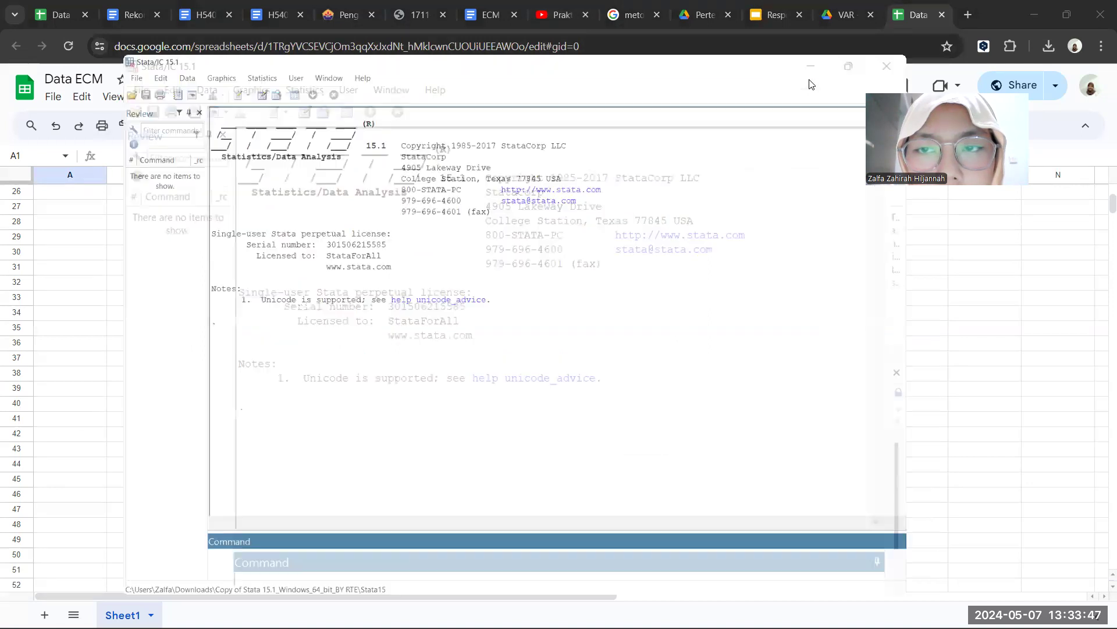
# - Open Stata's Data Editor in edit mode
pyautogui.click(74, 27)
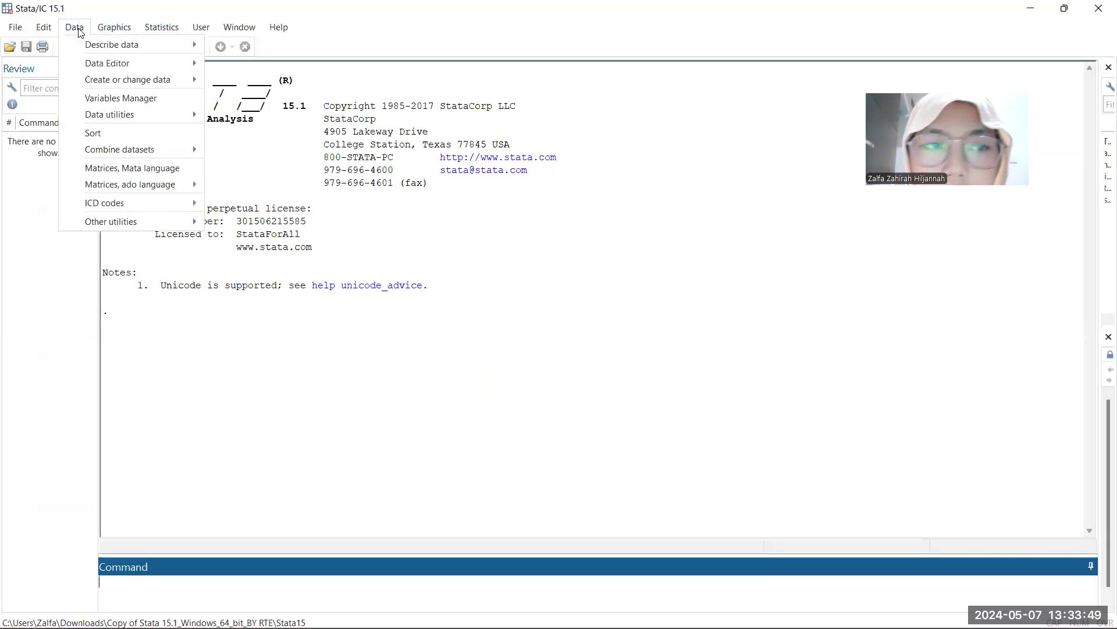
pyautogui.moveTo(122, 61)
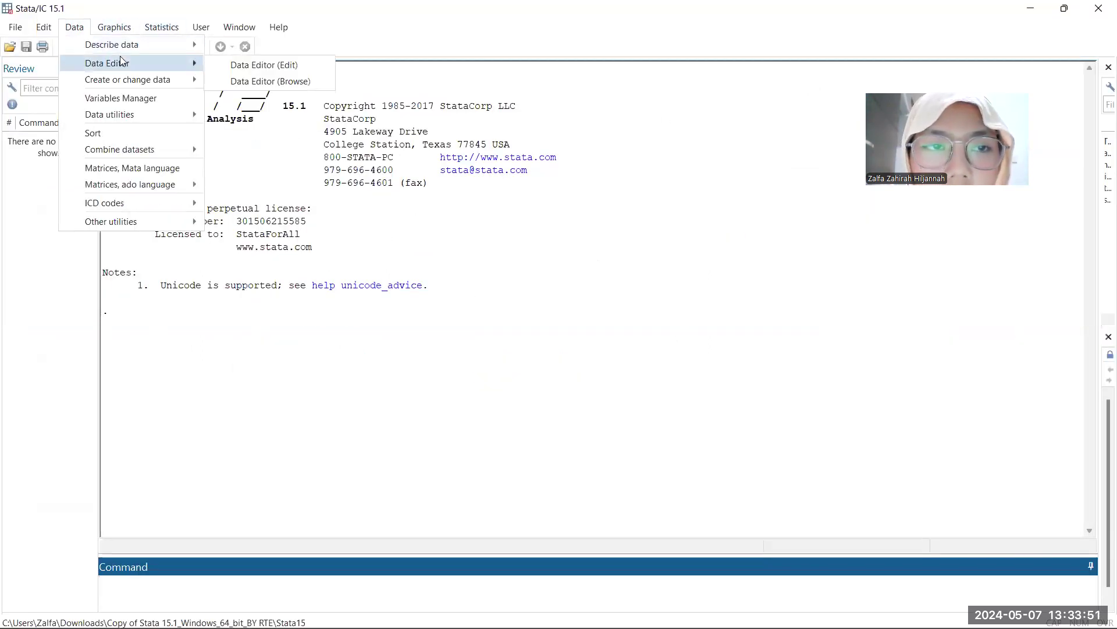
pyautogui.click(238, 64)
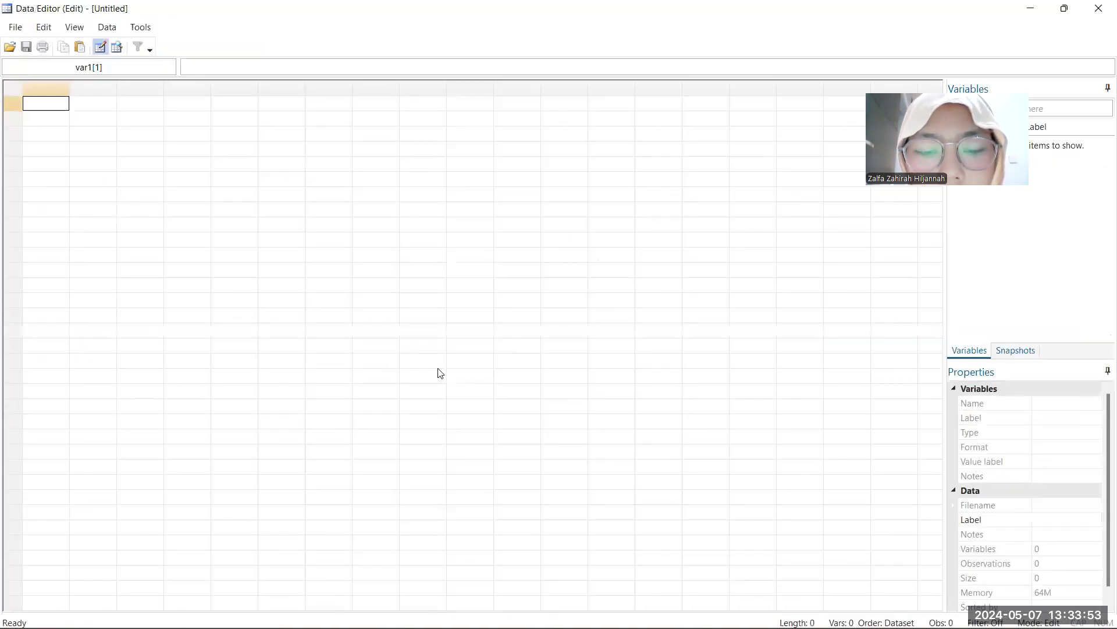
# - Switch to the Data ECM Google Sheet and copy the range G27:K49, including its header row
pyautogui.moveTo(847, 611)
pyautogui.click(845, 536)
pyautogui.moveTo(609, 257); pyautogui.dragTo(844, 541)
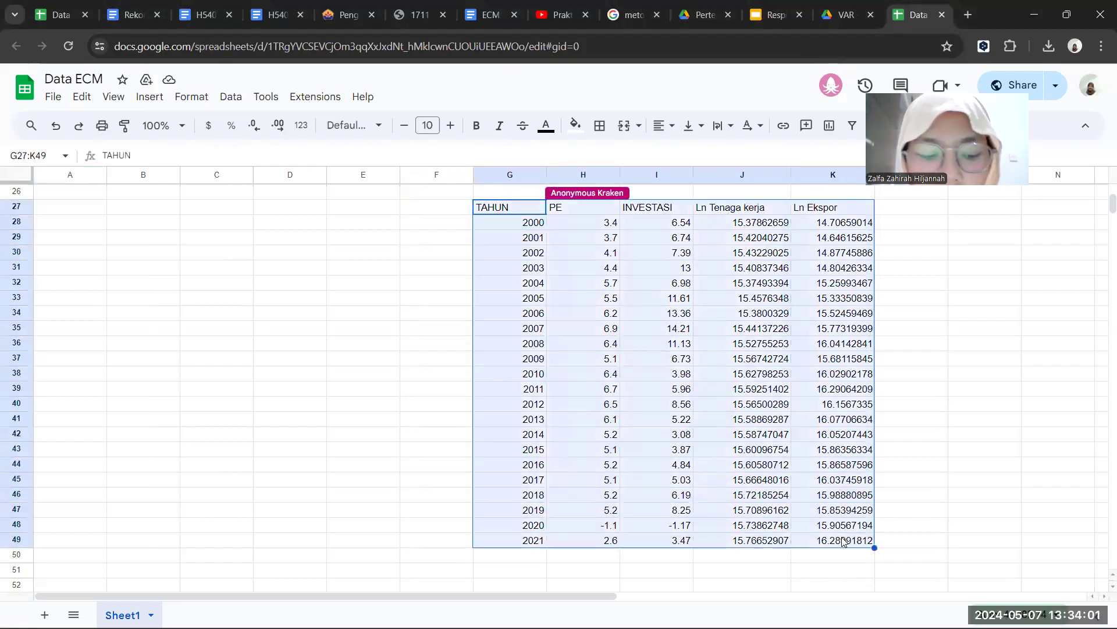
pyautogui.hotkey('ctrl', 'c')
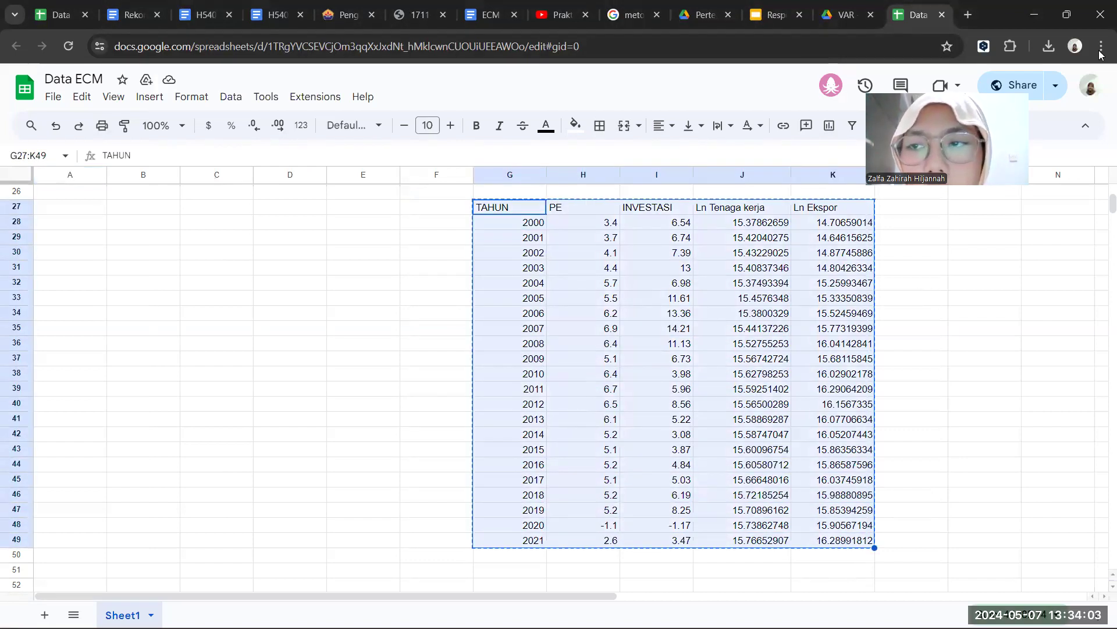
# - Return to Stata's Data Editor and paste the copied table, treating the first row as variable names
pyautogui.click(1034, 15)
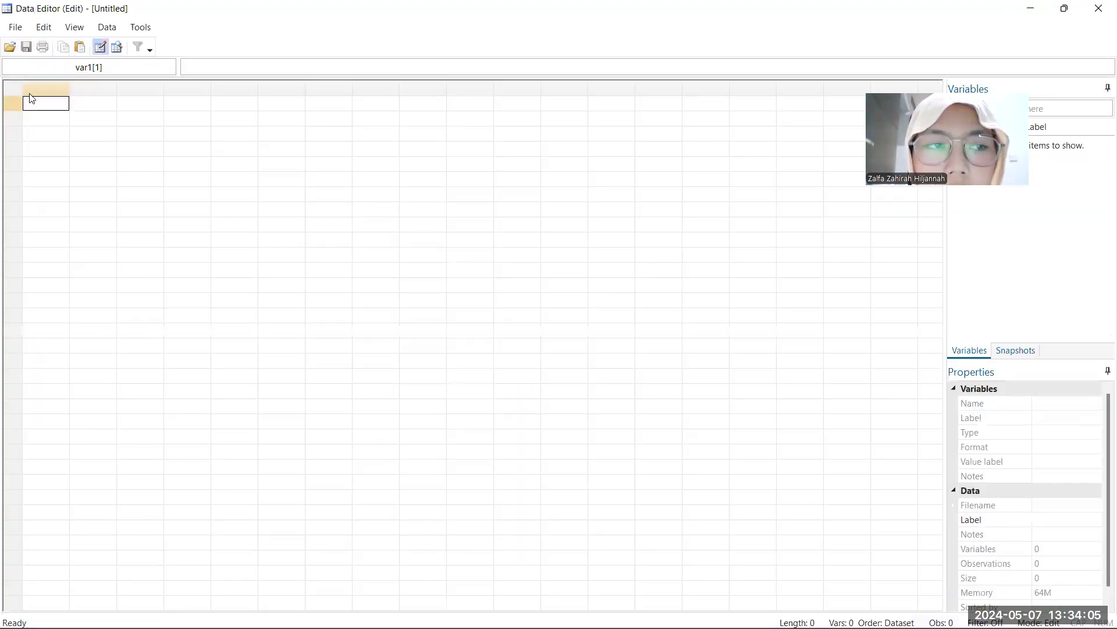
pyautogui.hotkey('ctrl', 'v')
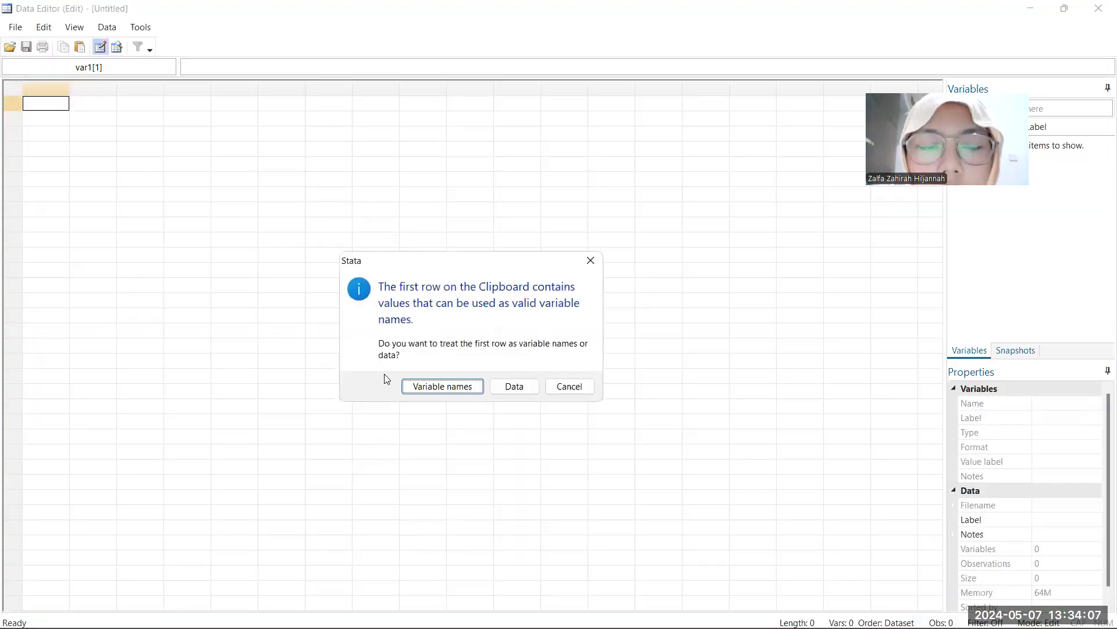
pyautogui.click(442, 386)
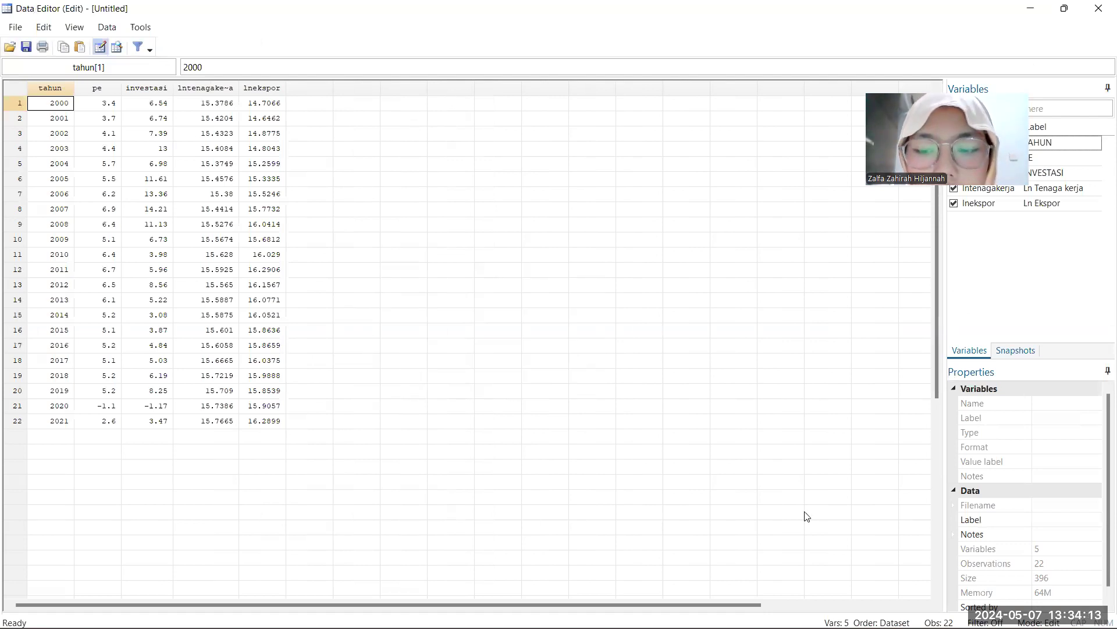
pyautogui.click(789, 440)
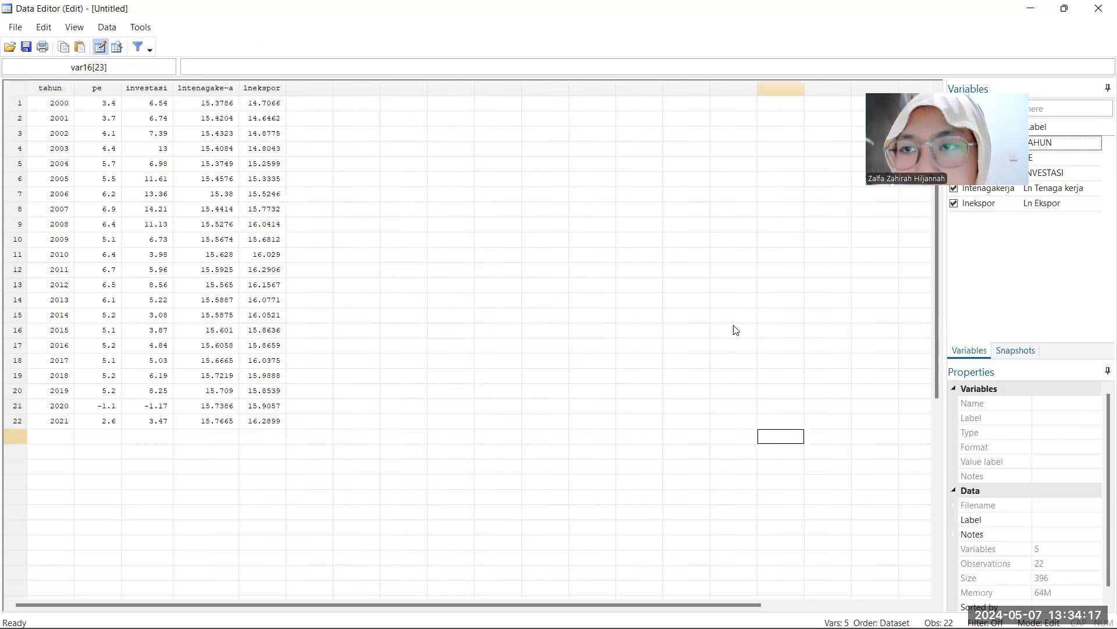
# - Close the Data Editor and declare tahun as the time variable with the command "tsset tahun"
pyautogui.hotkey('alt', 'F4')
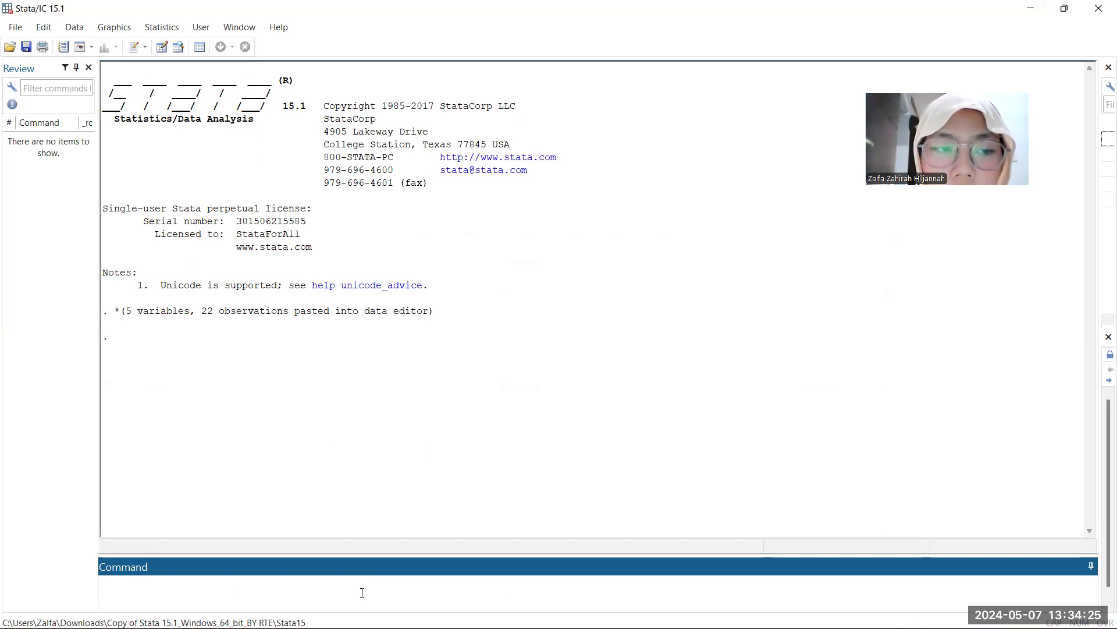
pyautogui.write('t')
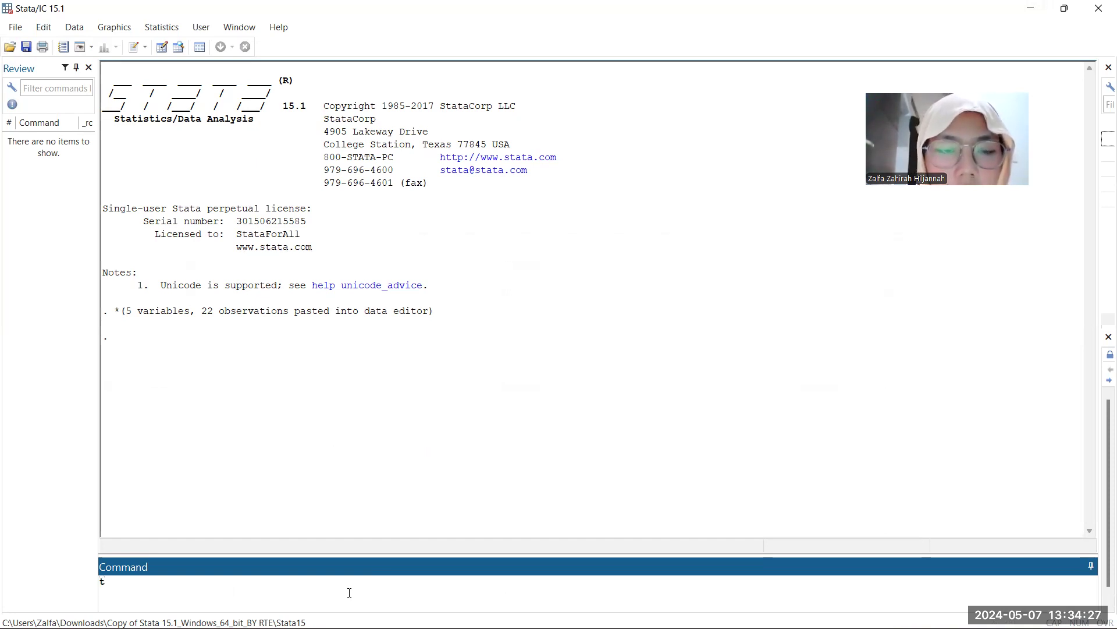
pyautogui.write('sset')
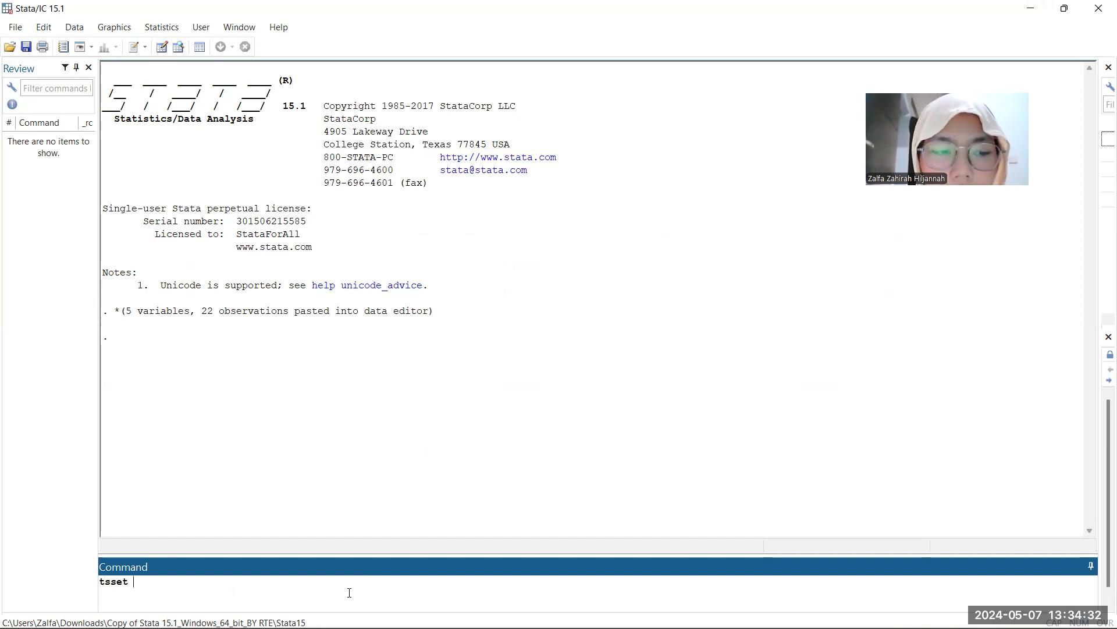
pyautogui.write(' tahun')
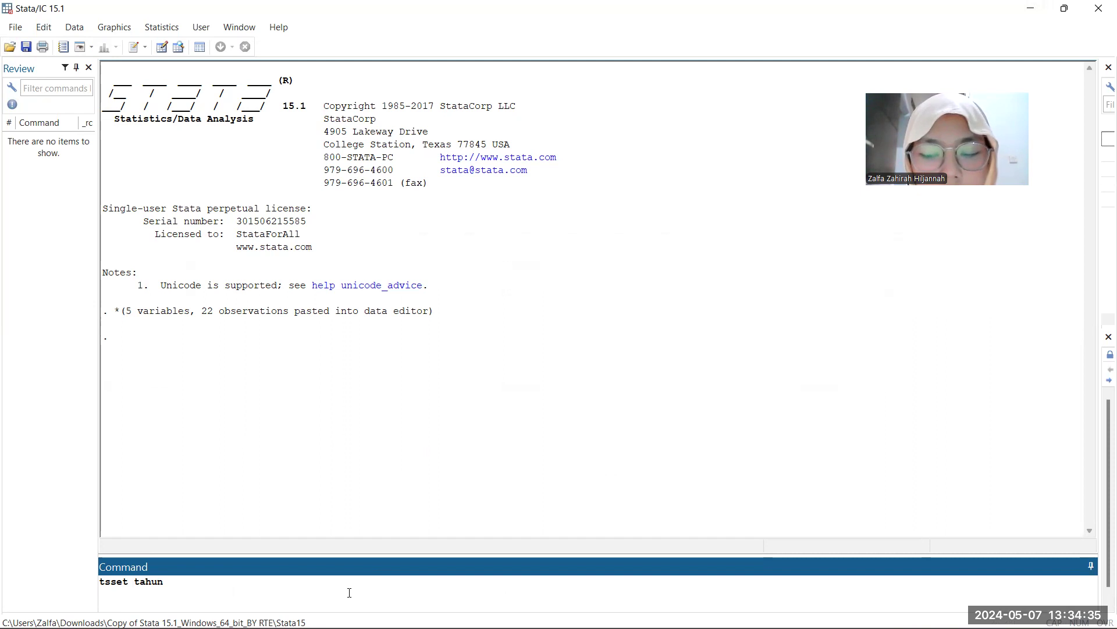
pyautogui.press('Return')
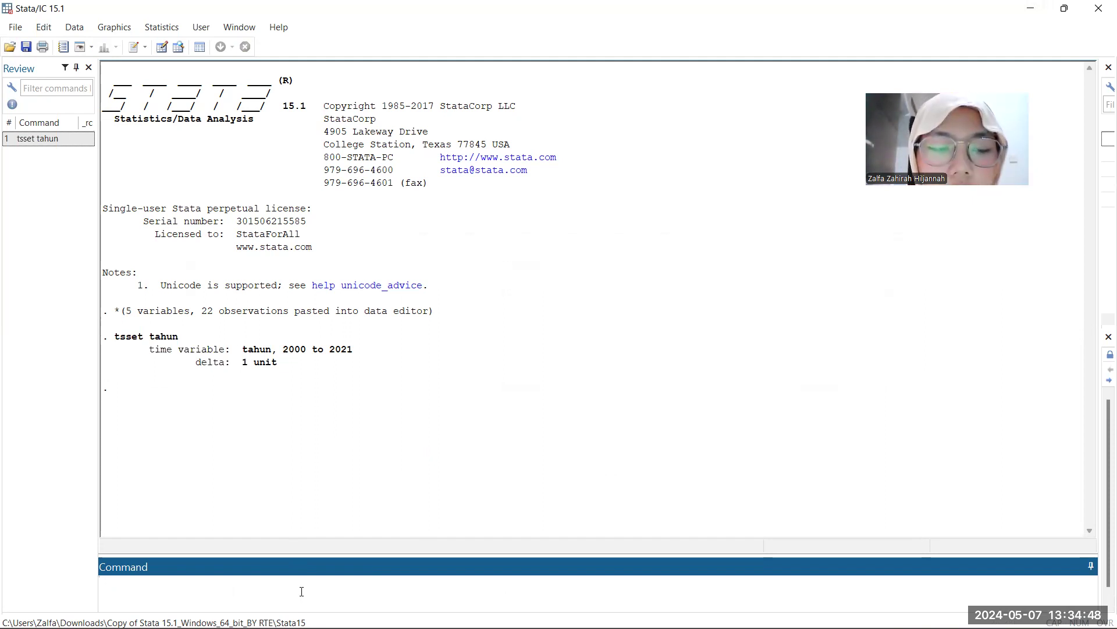
# - Run Dickey-Fuller unit-root tests on pe and investasi with the commands "dfuller pe" and "dfuller investasi"
pyautogui.write('dfuller pe')
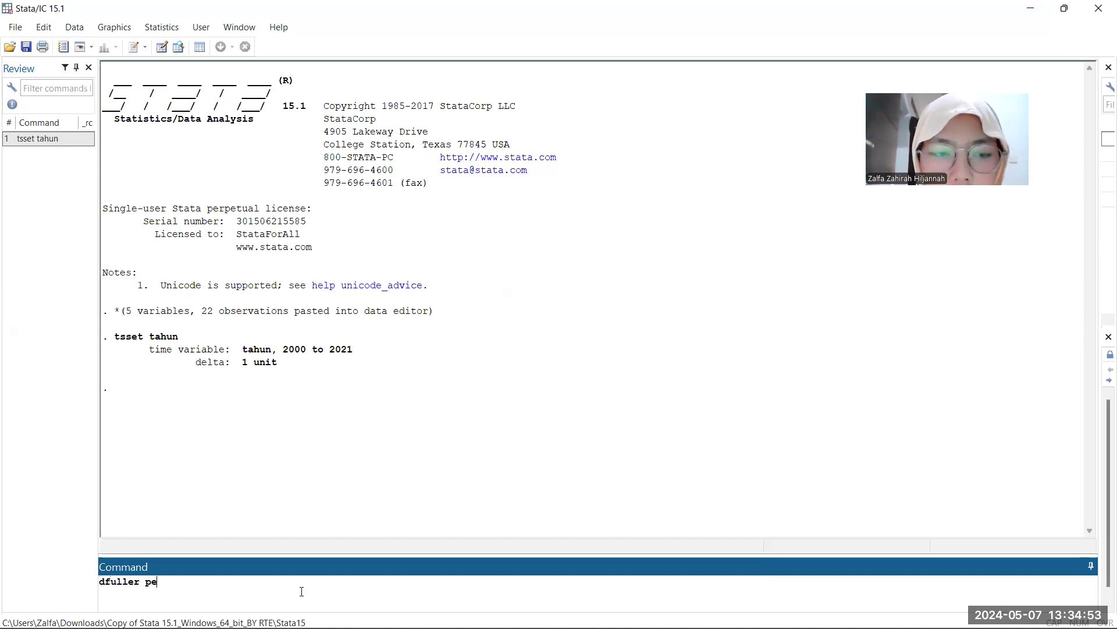
pyautogui.press('Return')
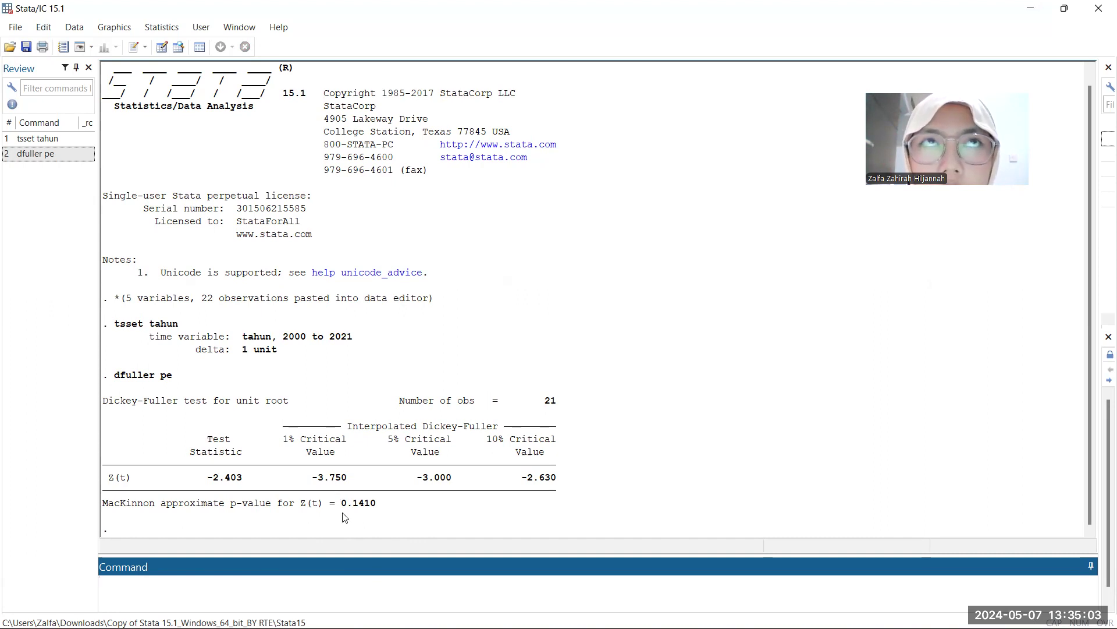
pyautogui.write('dfuller ')
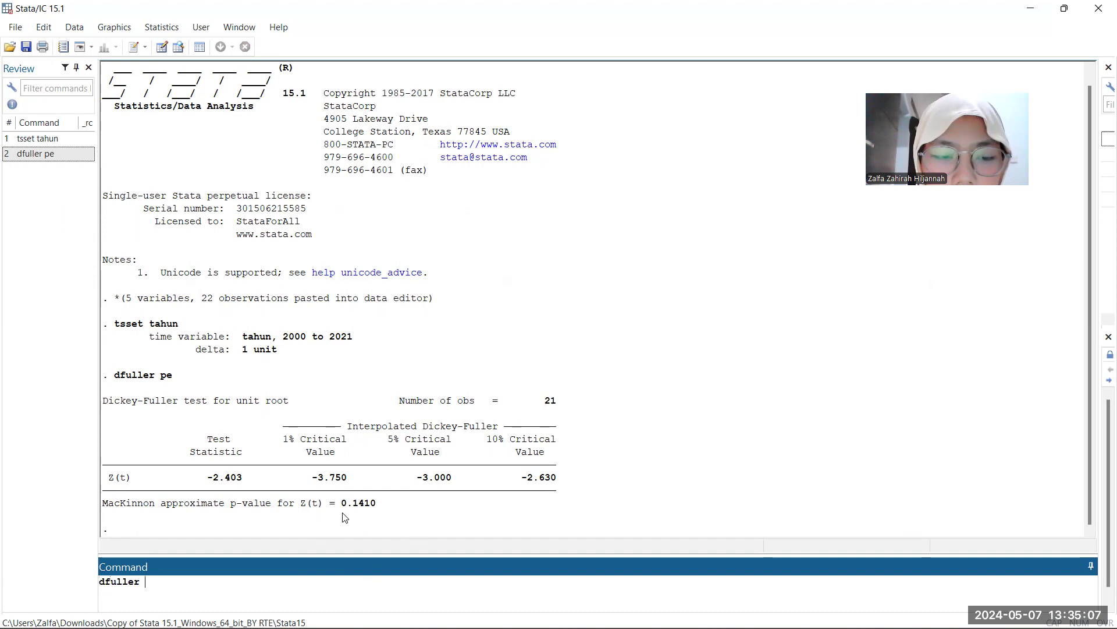
pyautogui.write('inveas')
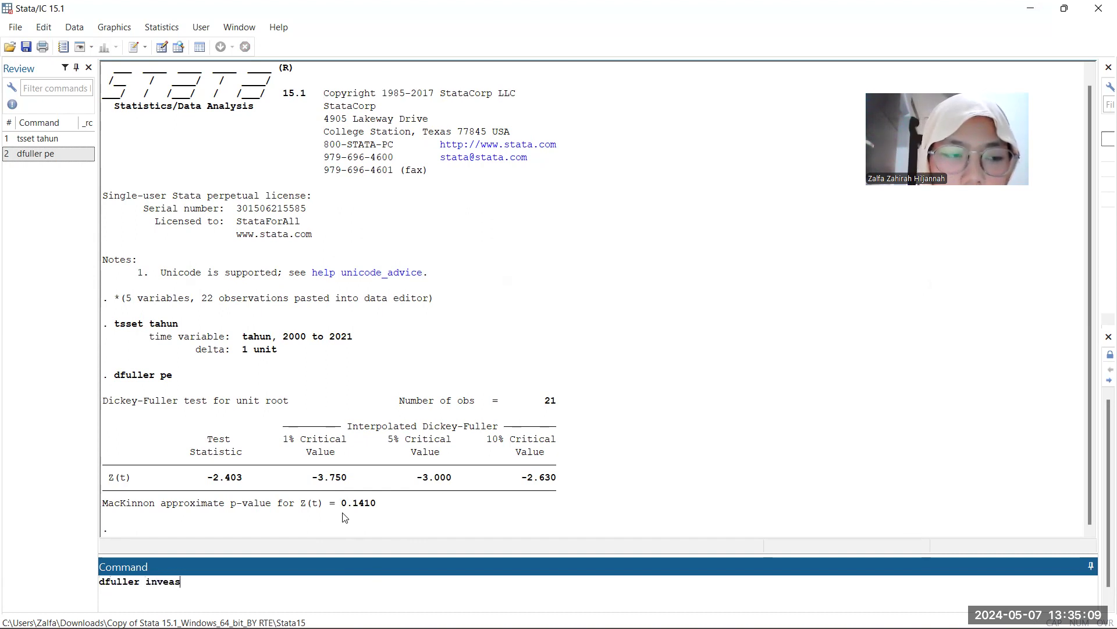
pyautogui.write('ti')
pyautogui.press('BackSpace')
pyautogui.press('BackSpace')
pyautogui.press('BackSpace')
pyautogui.press('BackSpace')
pyautogui.write('stasi')
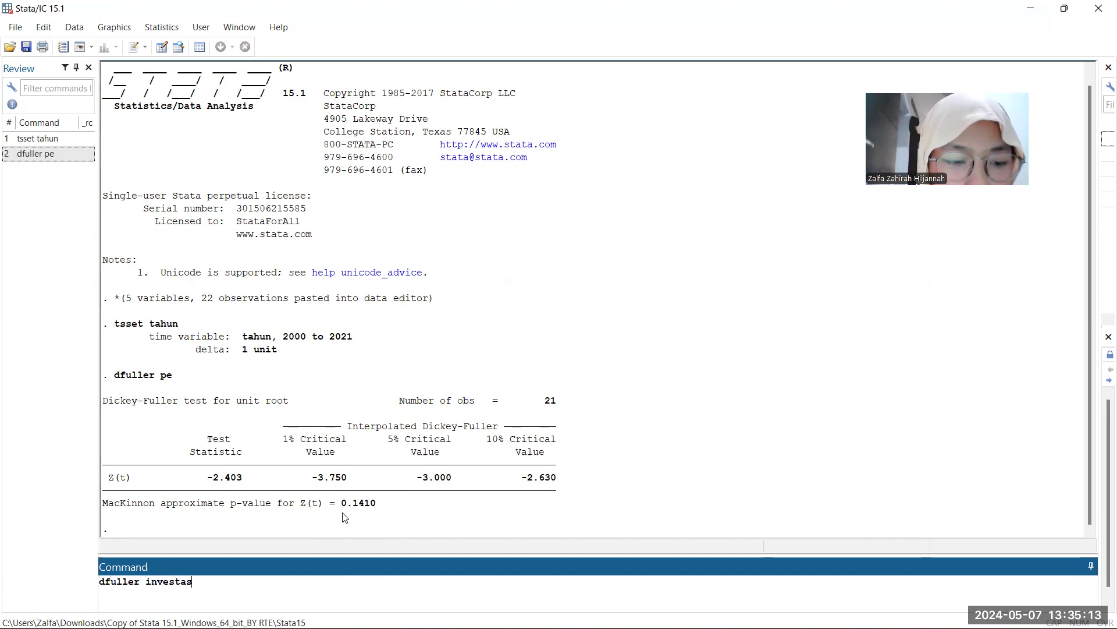
pyautogui.press('Return')
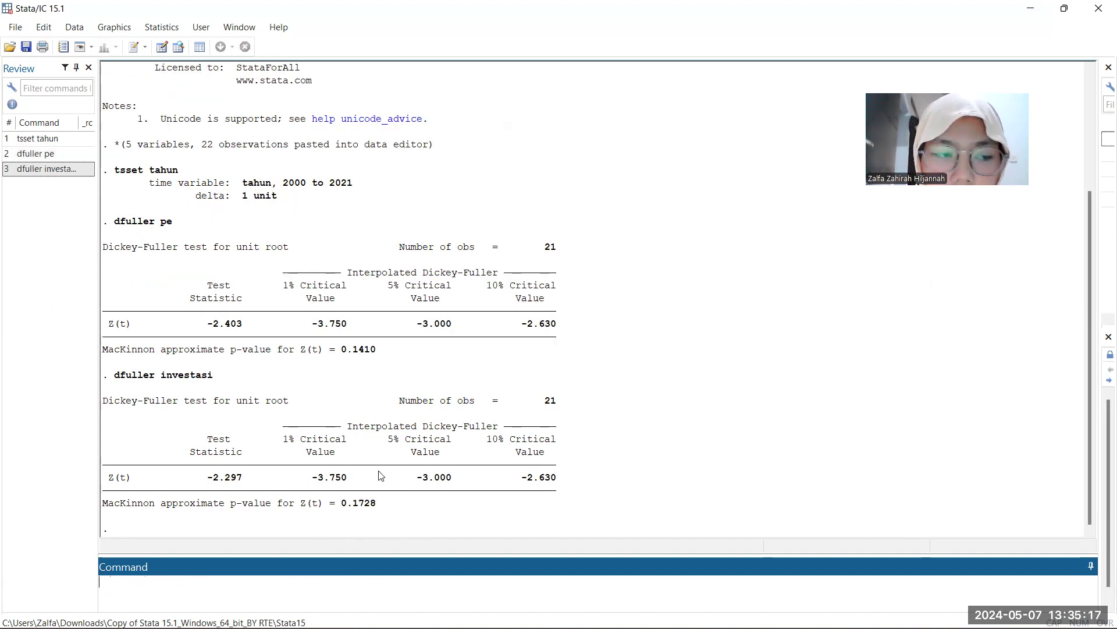
# - Run a Dickey-Fuller unit-root test on lntenagakerja with the command "dfuller lntenagakerja"
pyautogui.write('dfuller')
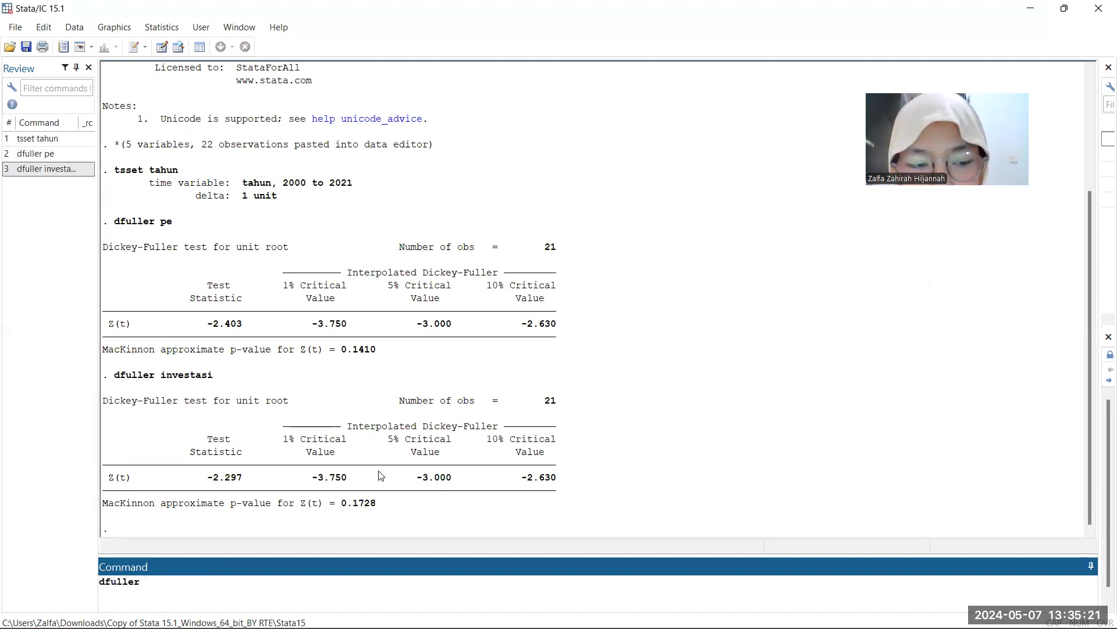
pyautogui.write(' ln')
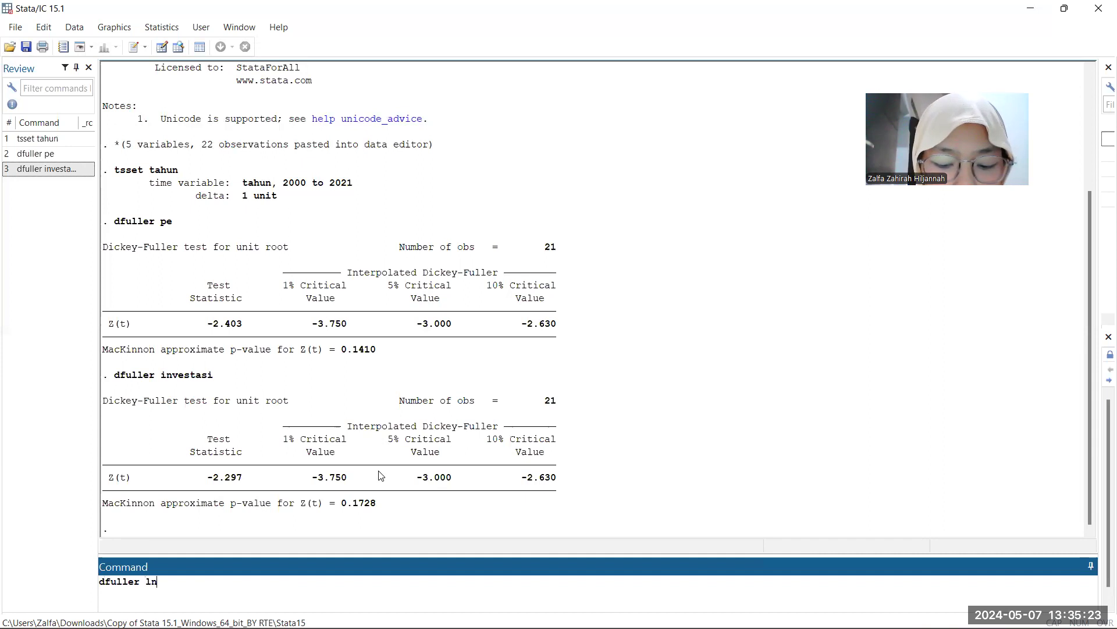
pyautogui.write('tenagak')
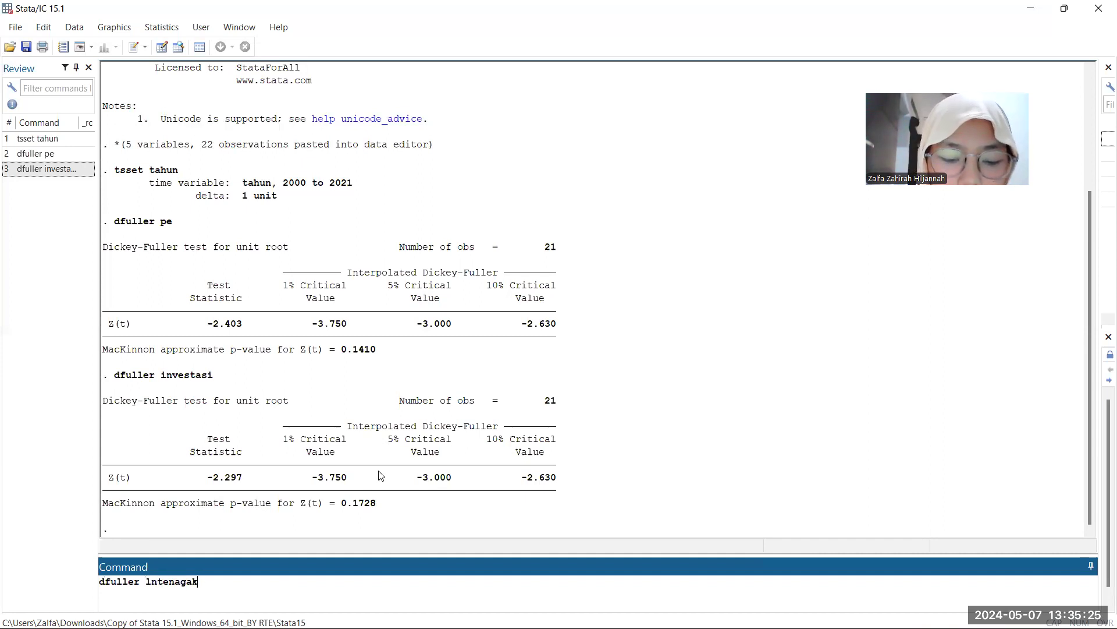
pyautogui.write('erja')
pyautogui.press('Return')
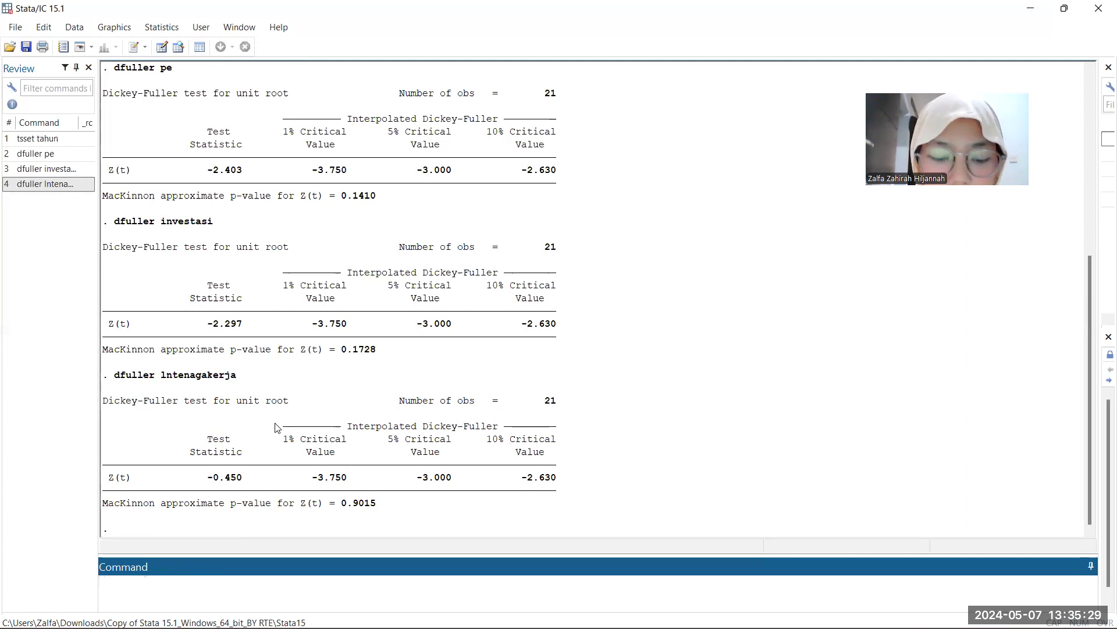
# - Run a Dickey-Fuller unit-root test on lnekspor with the command "dfuller lnekspor"
pyautogui.write('dfuller')
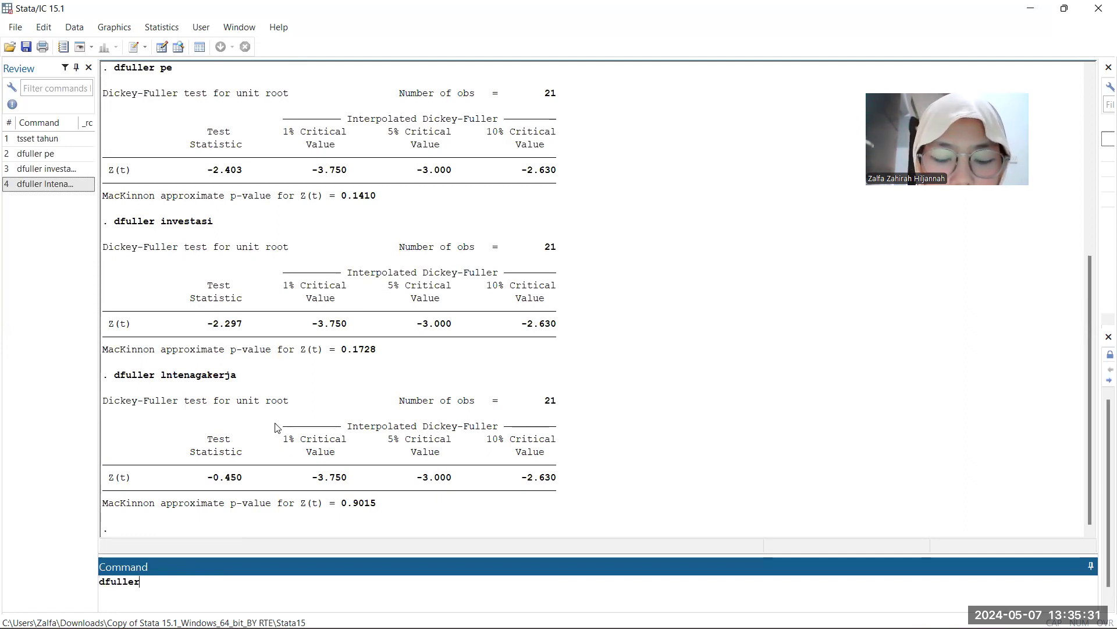
pyautogui.write('lneksp')
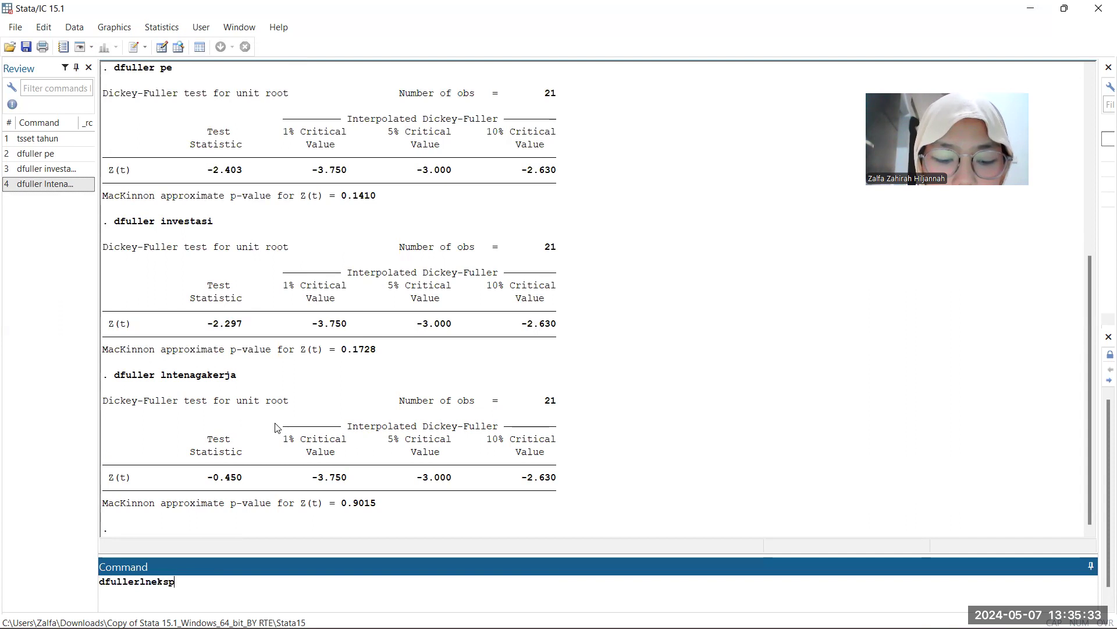
pyautogui.write('or')
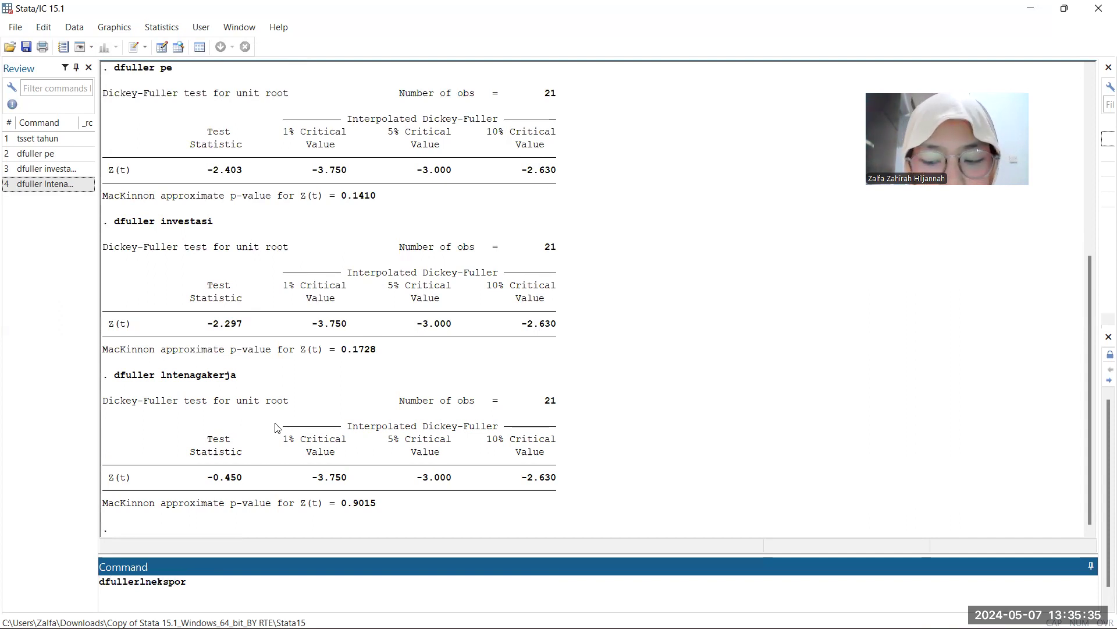
pyautogui.click(141, 582)
pyautogui.press('Return')
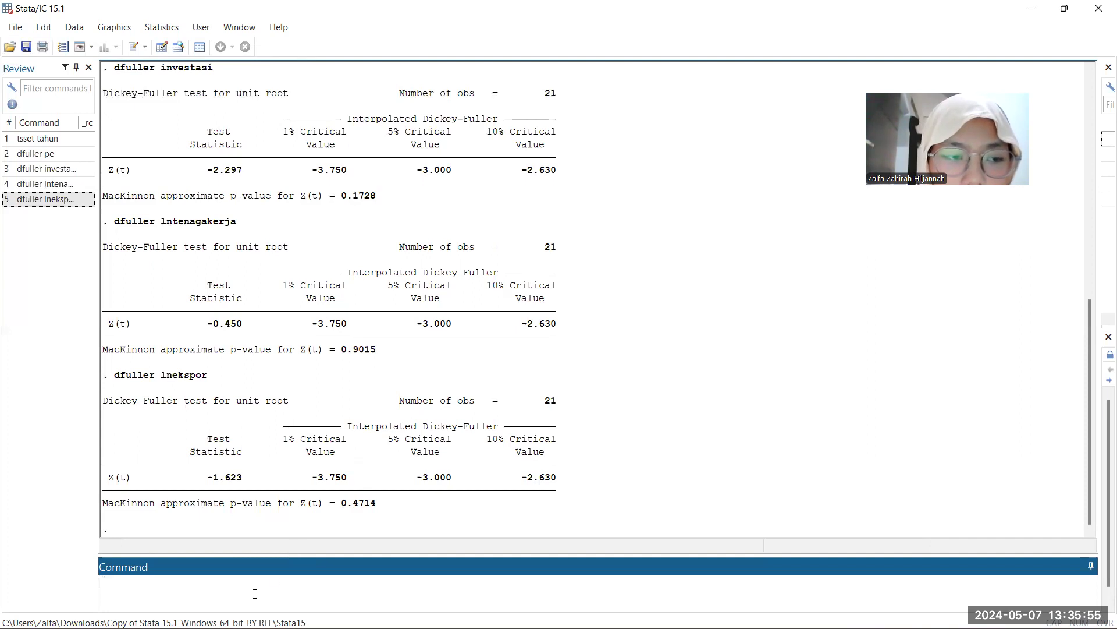
# - Test the first difference of pe for a unit root with the command "dfuller D.pe"
pyautogui.write('dfull')
pyautogui.write('er ')
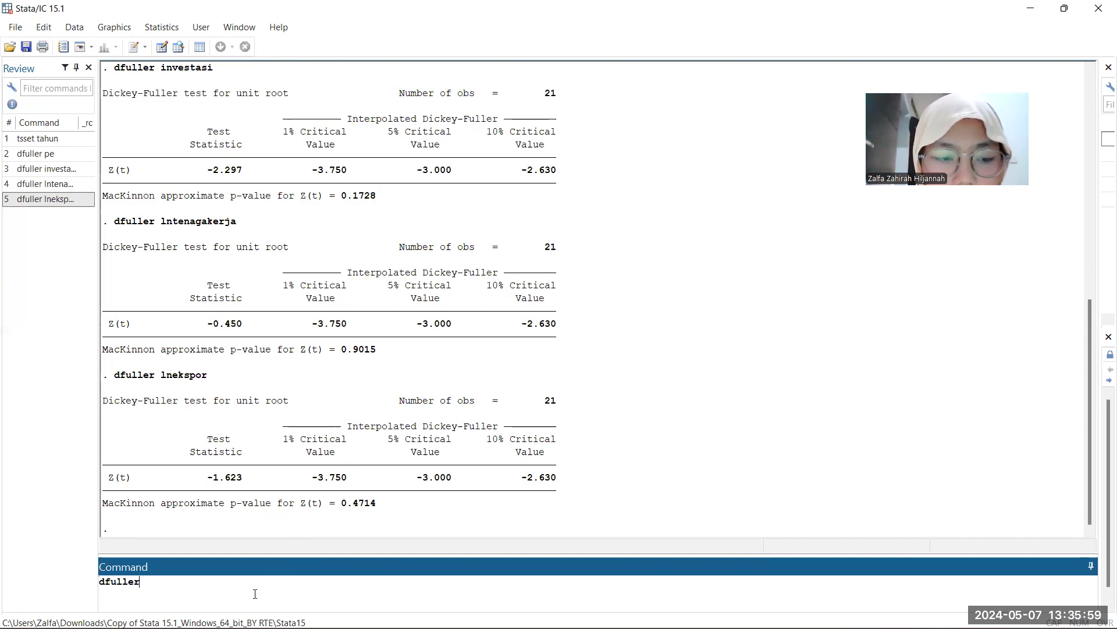
pyautogui.write('D')
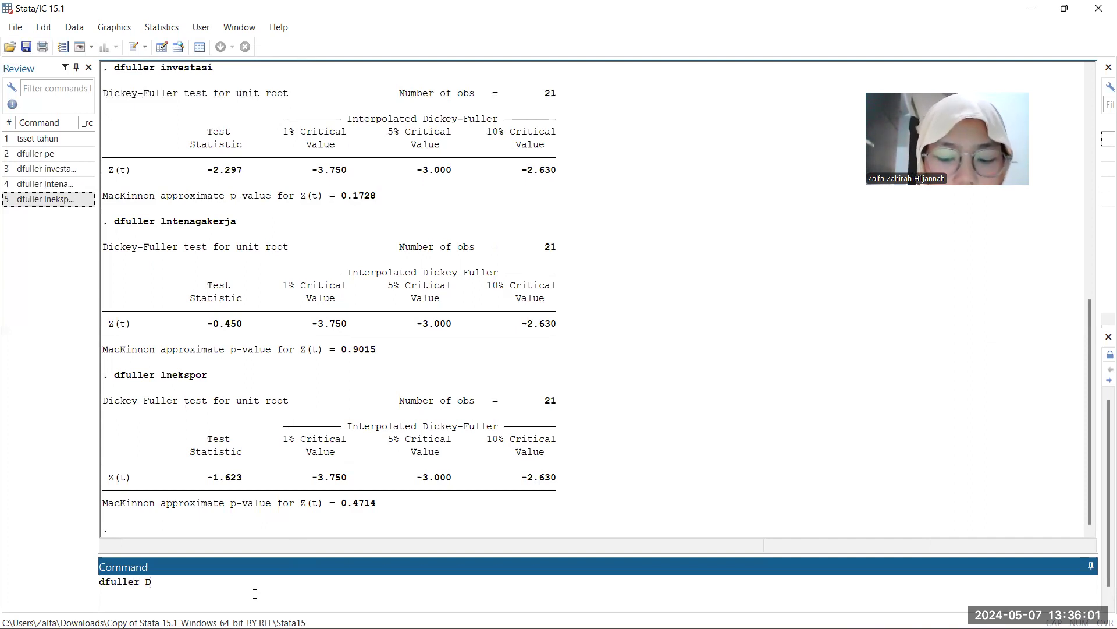
pyautogui.write('.pe')
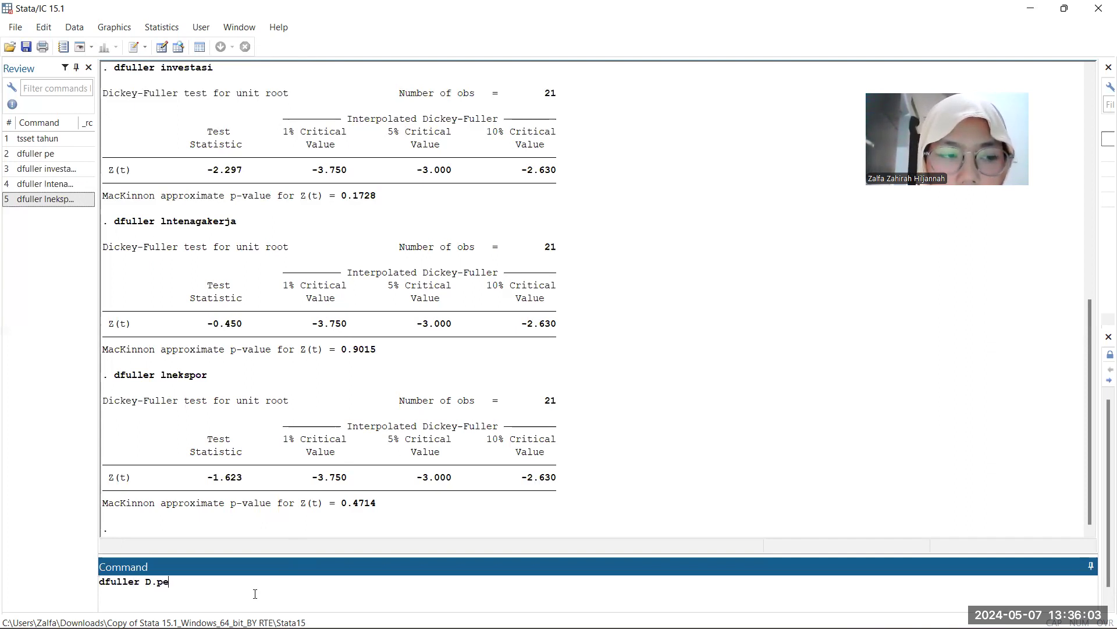
pyautogui.press('Return')
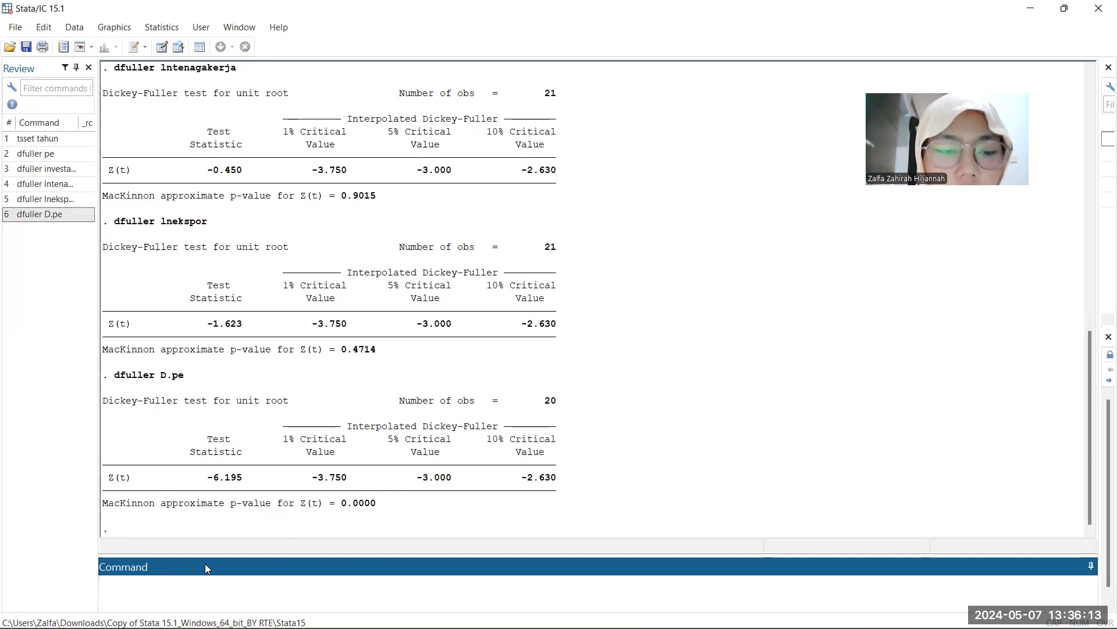
# - Try to test the first difference of investasi with the command "dfuller D,investasi"
pyautogui.write('d')
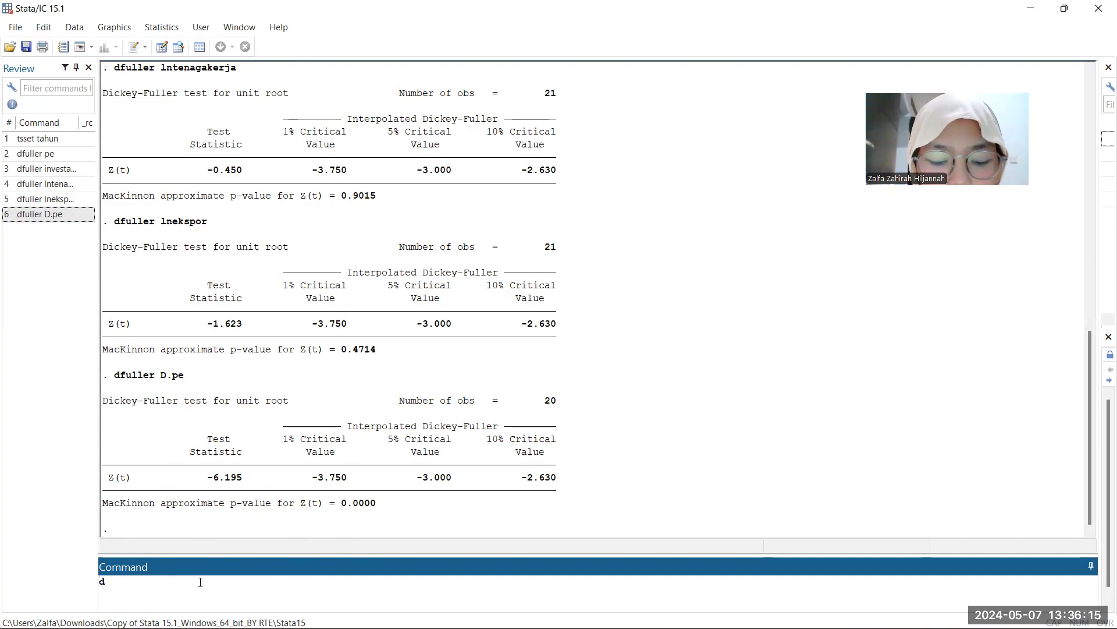
pyautogui.write('fuller ')
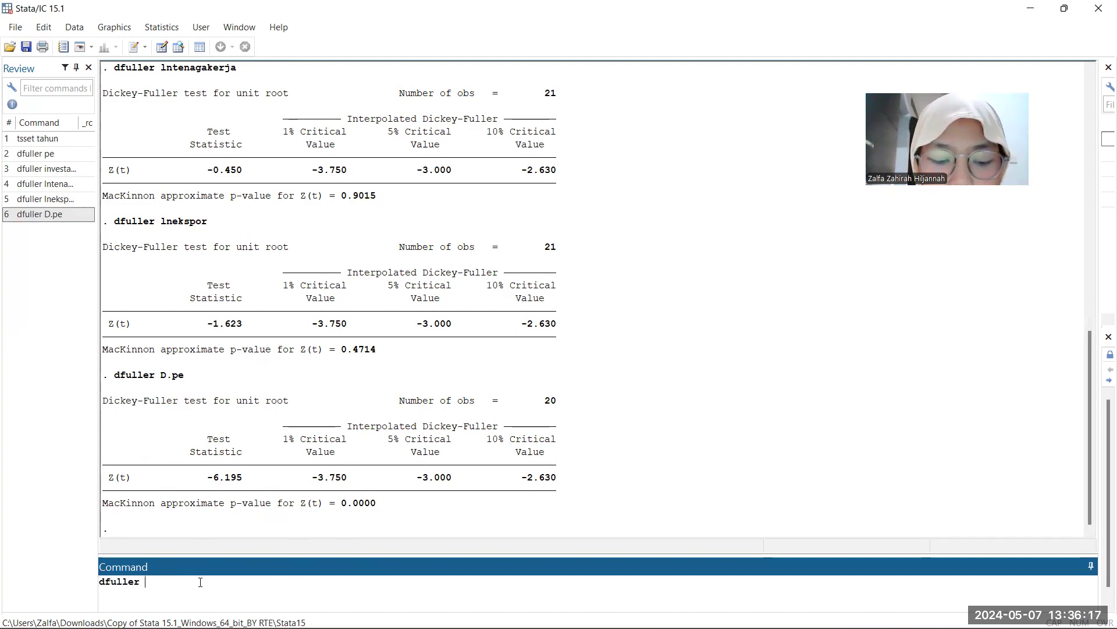
pyautogui.write('D,in')
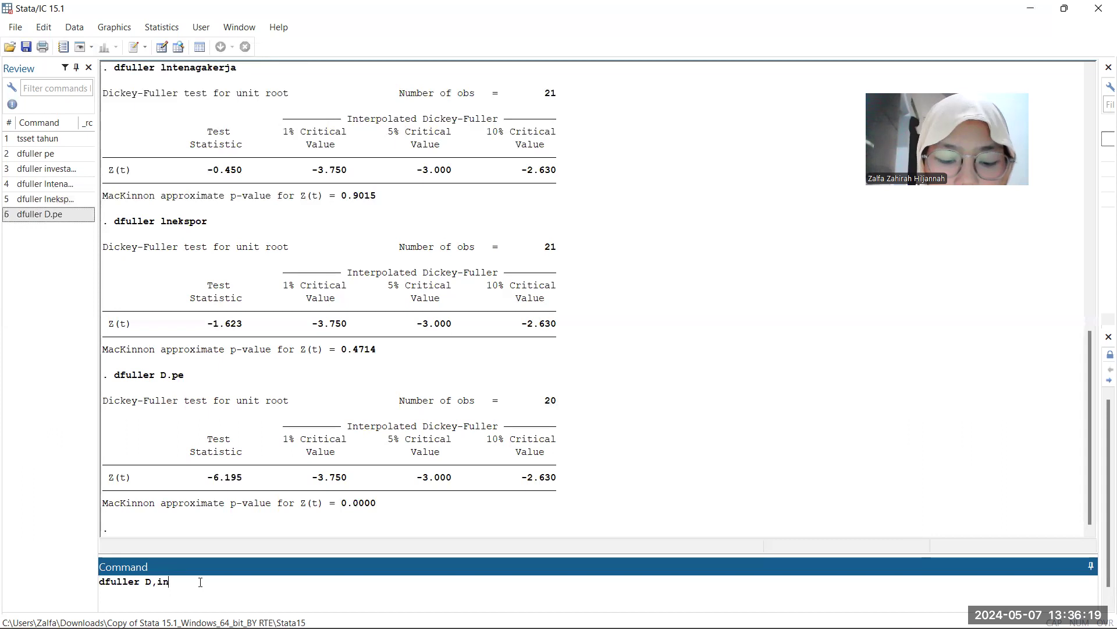
pyautogui.write('vestasi')
pyautogui.press('Return')
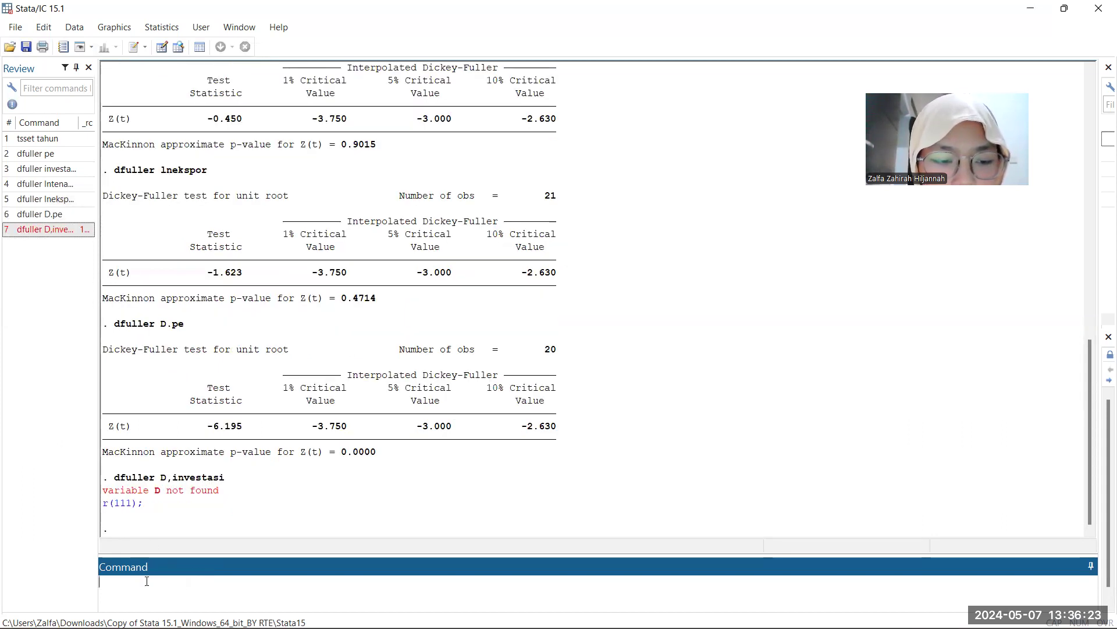
# - Test the first difference of investasi for a unit root with the command "dfuller D.investasi"
pyautogui.write('dfu')
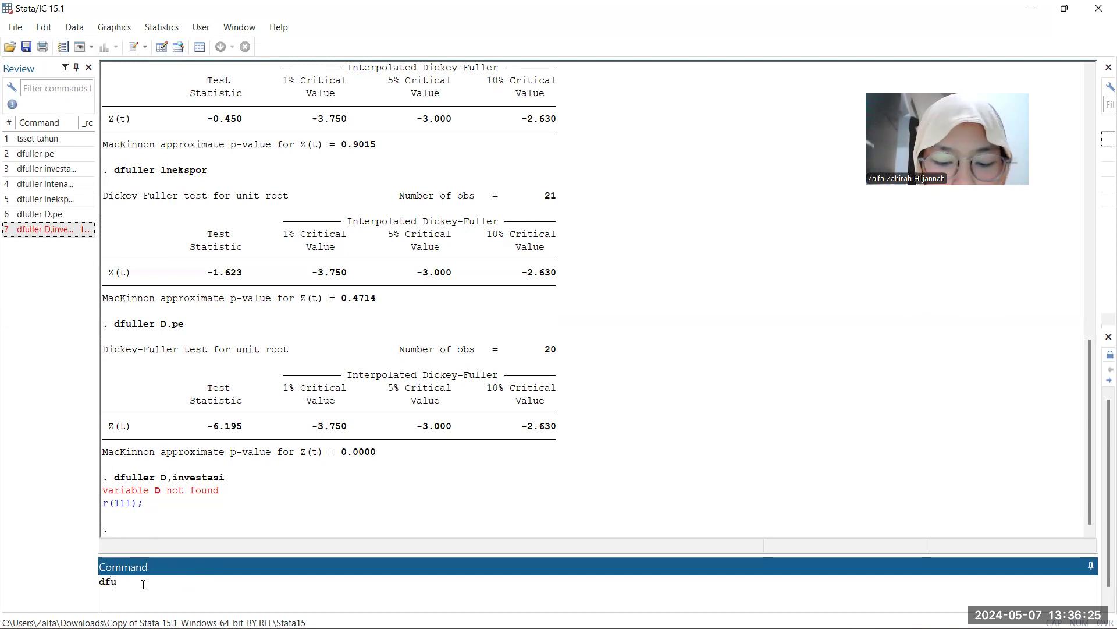
pyautogui.write('ller D.I')
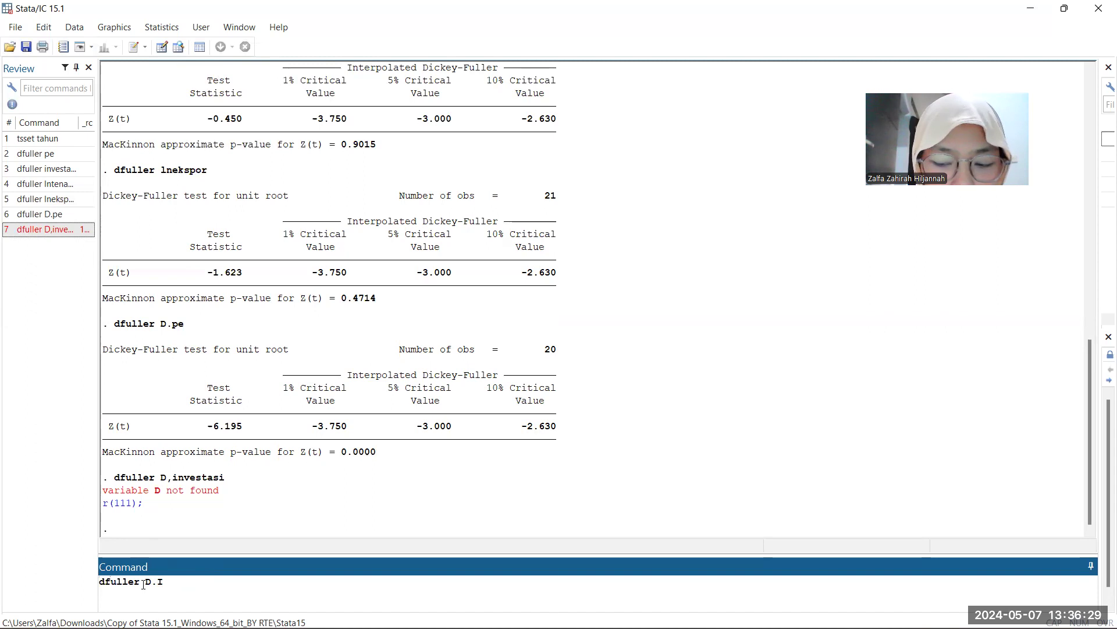
pyautogui.press('BackSpace')
pyautogui.write('investasi')
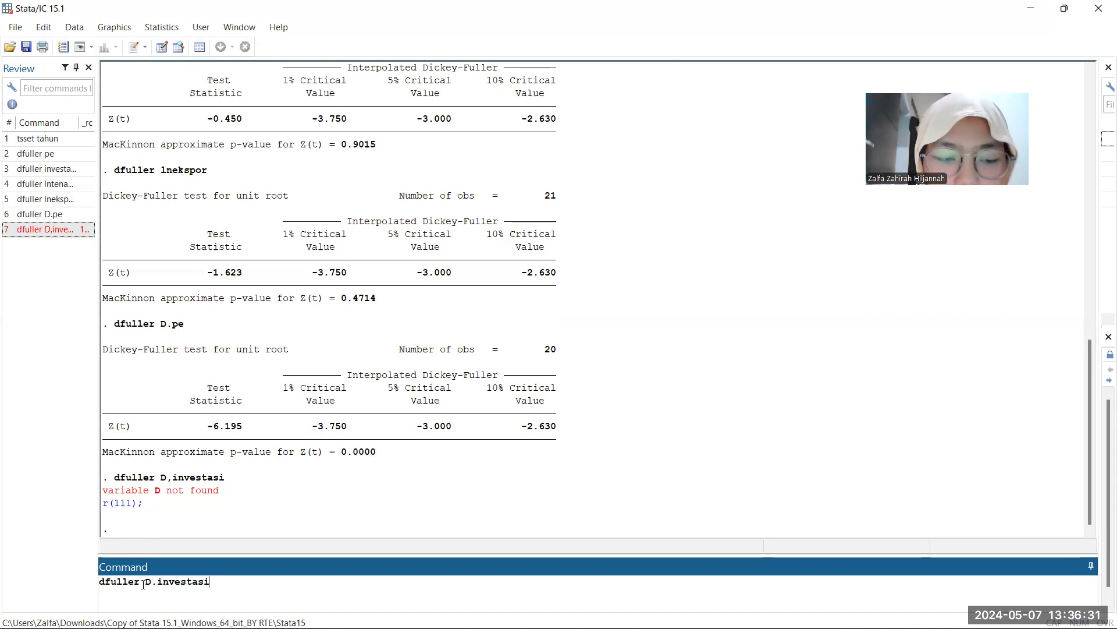
pyautogui.press('Return')
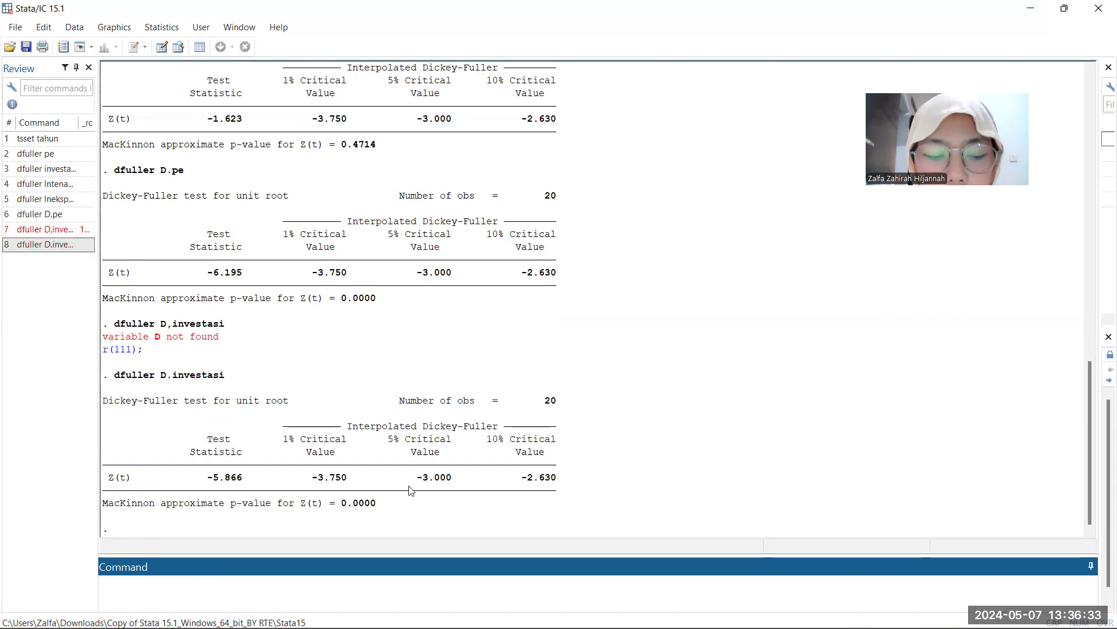
# - Test the first differences of lntenagakerja and lnekspor for unit roots with "dfuller D.lntenagakerja" and "dfuller D.lnekspor"
pyautogui.write('d')
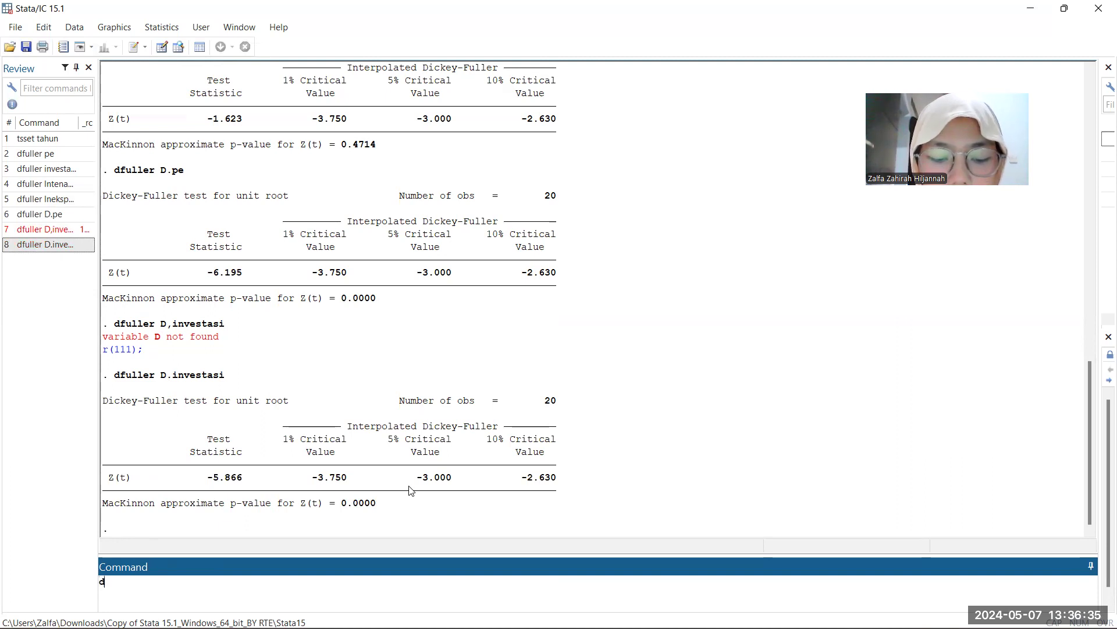
pyautogui.write('fuller D.lntenagakerja')
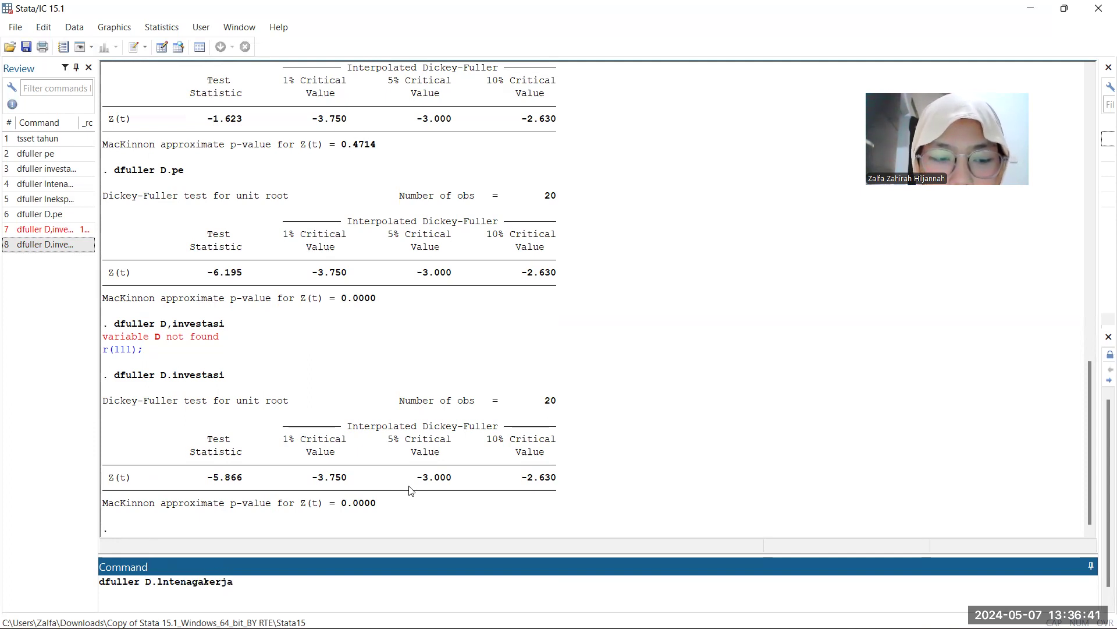
pyautogui.press('Return')
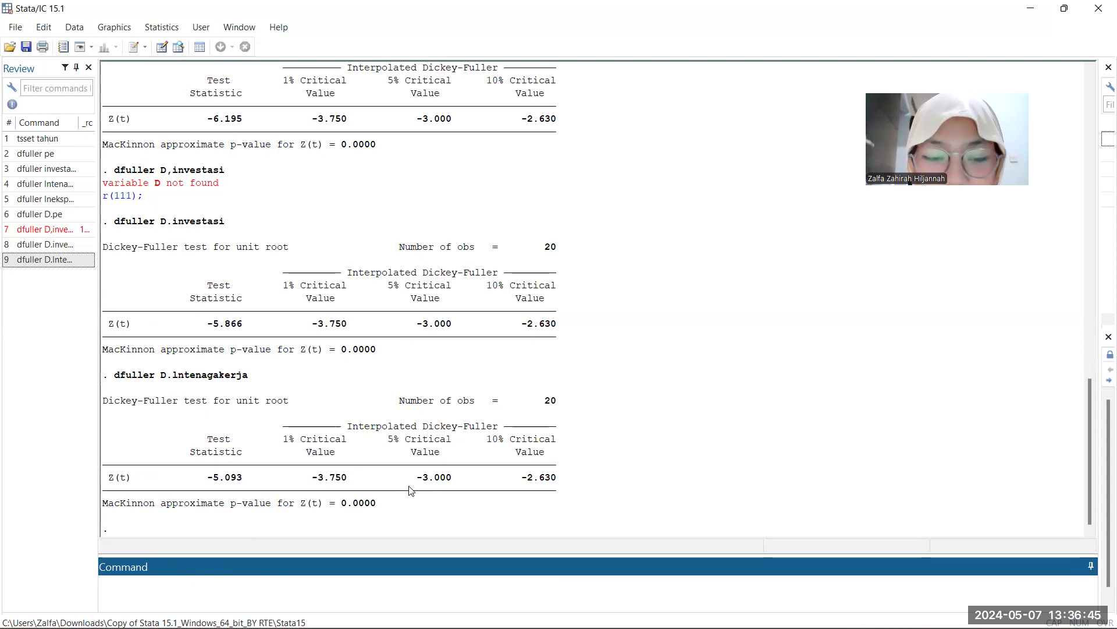
pyautogui.write('df')
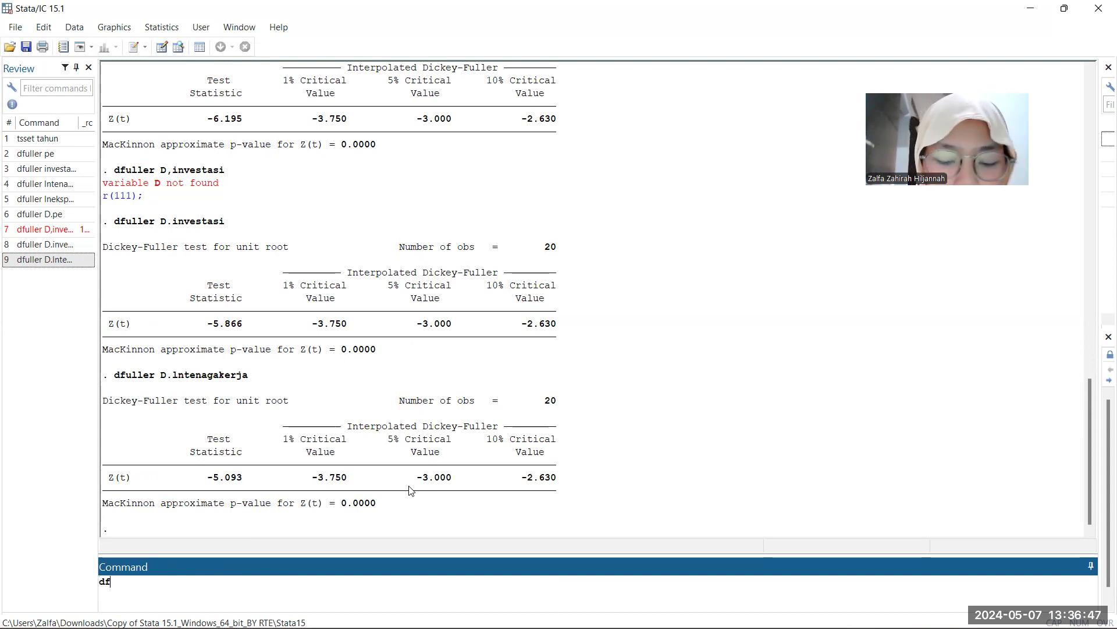
pyautogui.write('uller ')
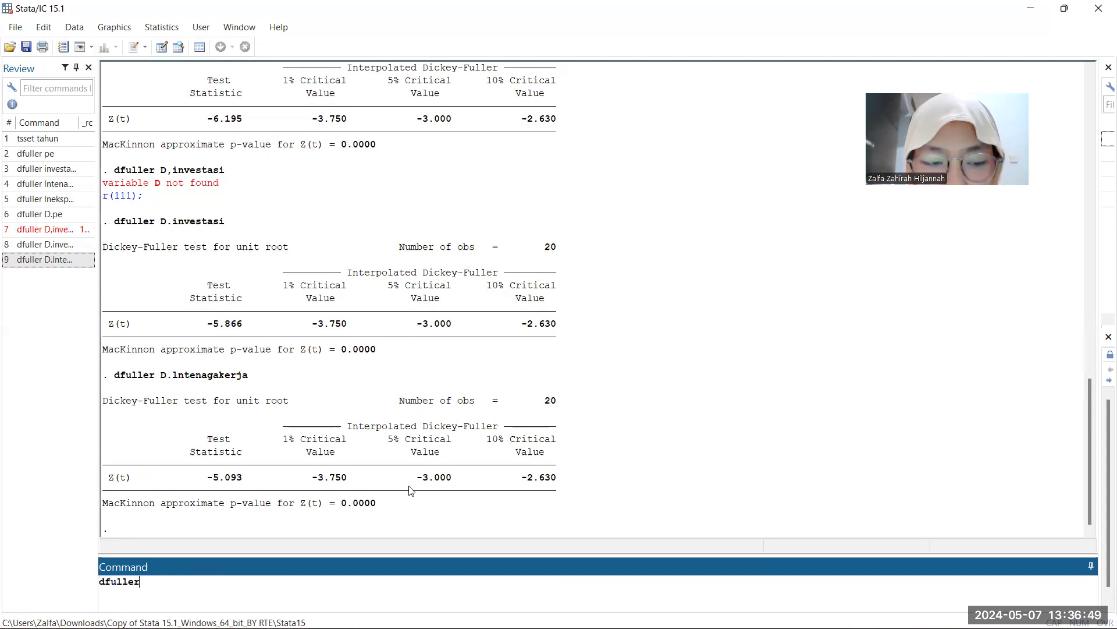
pyautogui.write('D.')
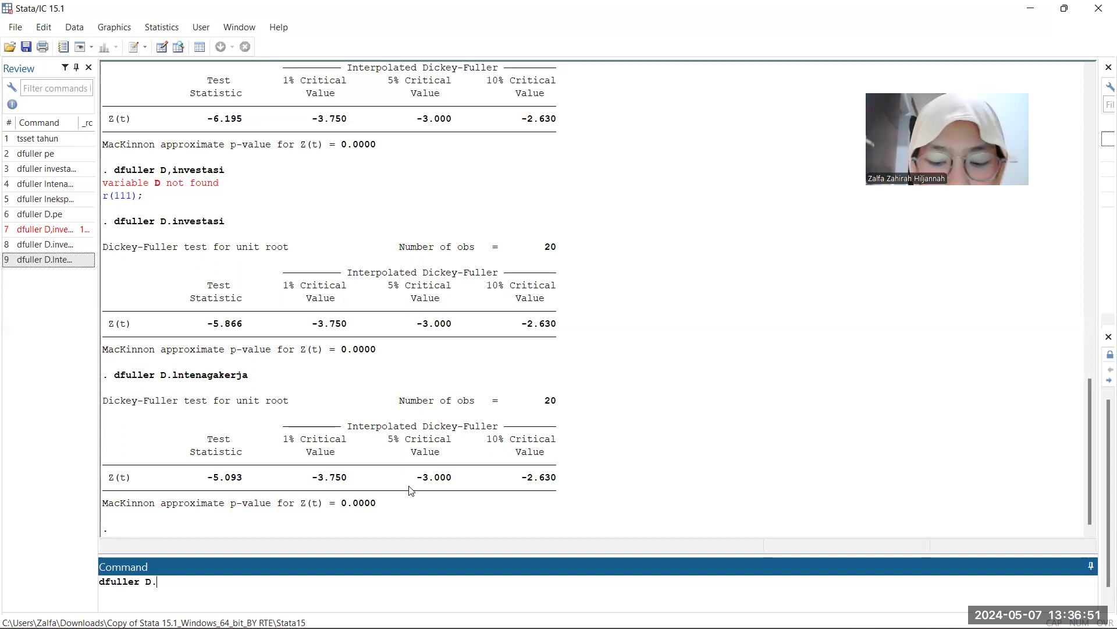
pyautogui.write('lnekspor')
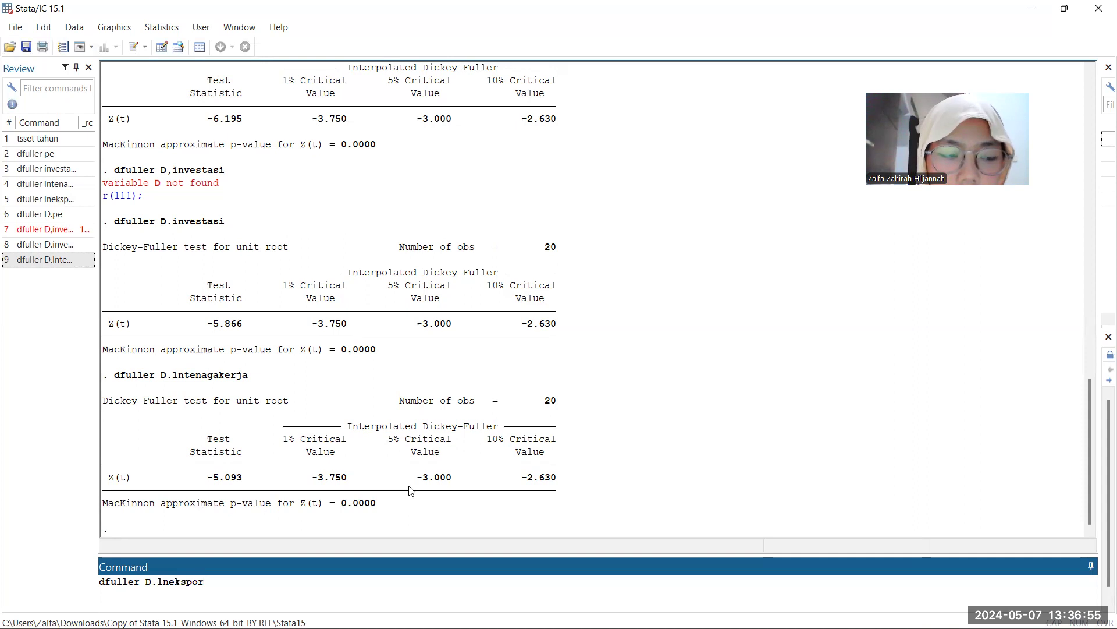
pyautogui.press('Return')
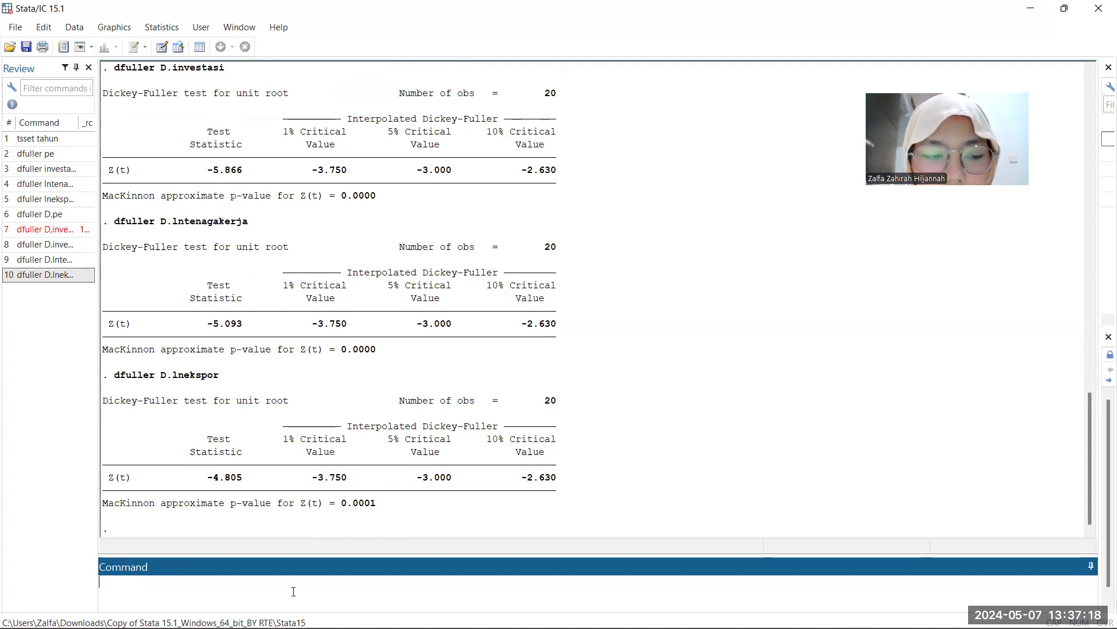
# - Estimate the regression of pe on the three explanatory variables with the command "regress pe investasi lntenagakerja lnekspor"
pyautogui.write('regress')
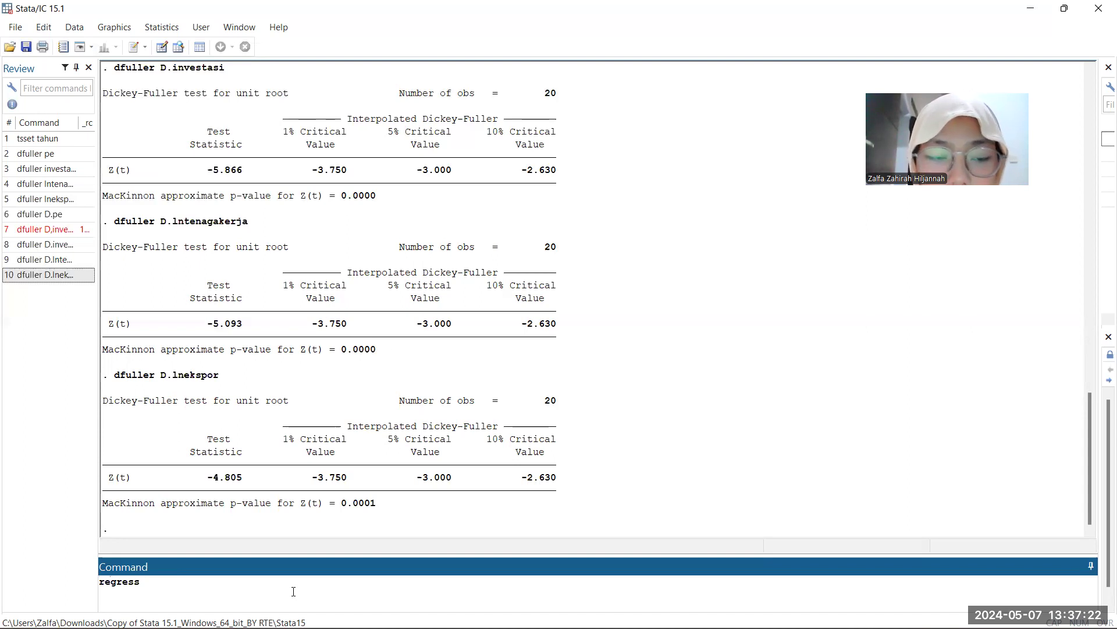
pyautogui.write(' p')
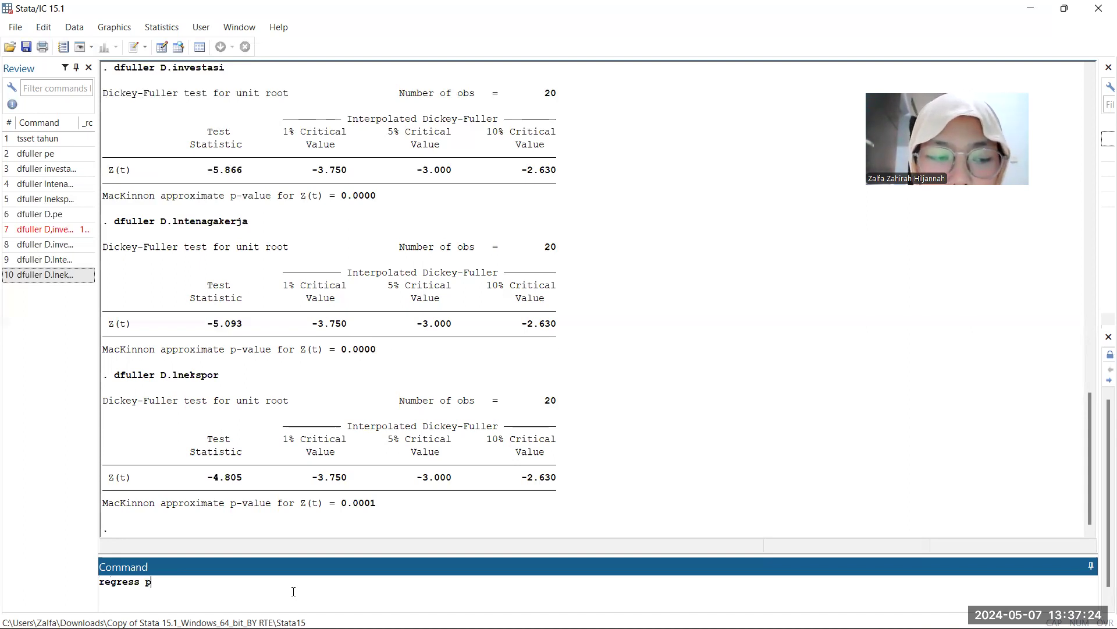
pyautogui.write('e inv')
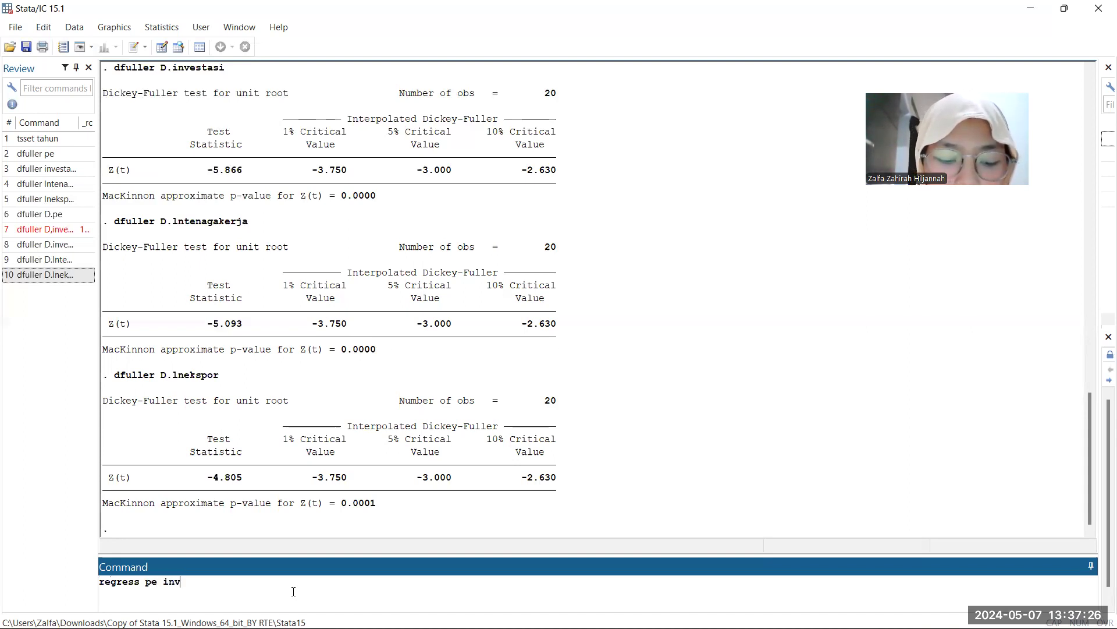
pyautogui.write('estasi ln')
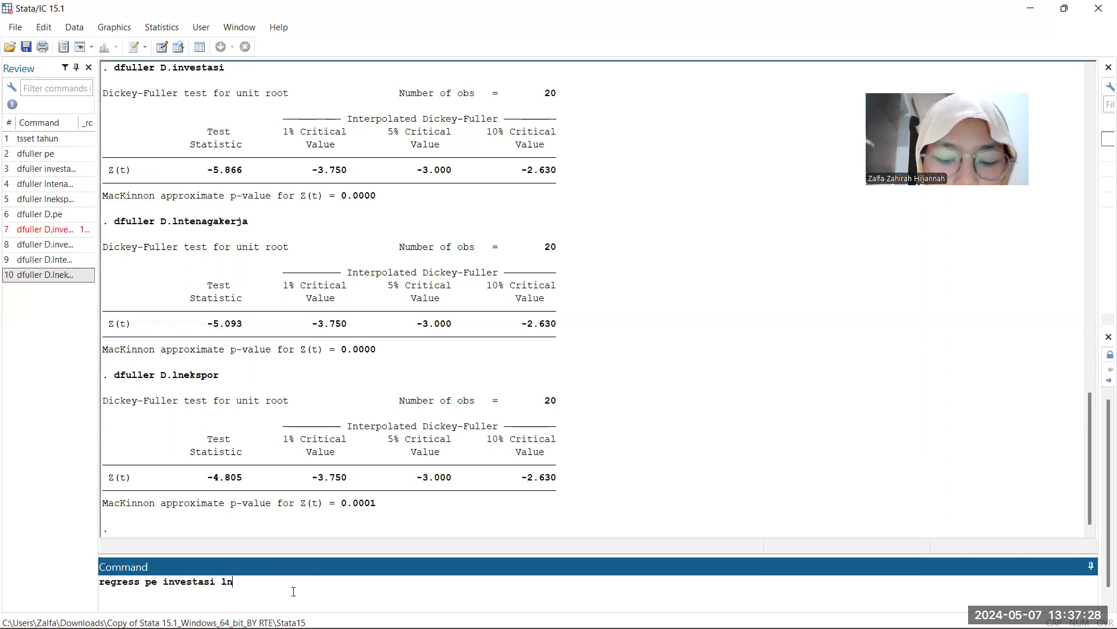
pyautogui.write('tenagakerja lnekspor')
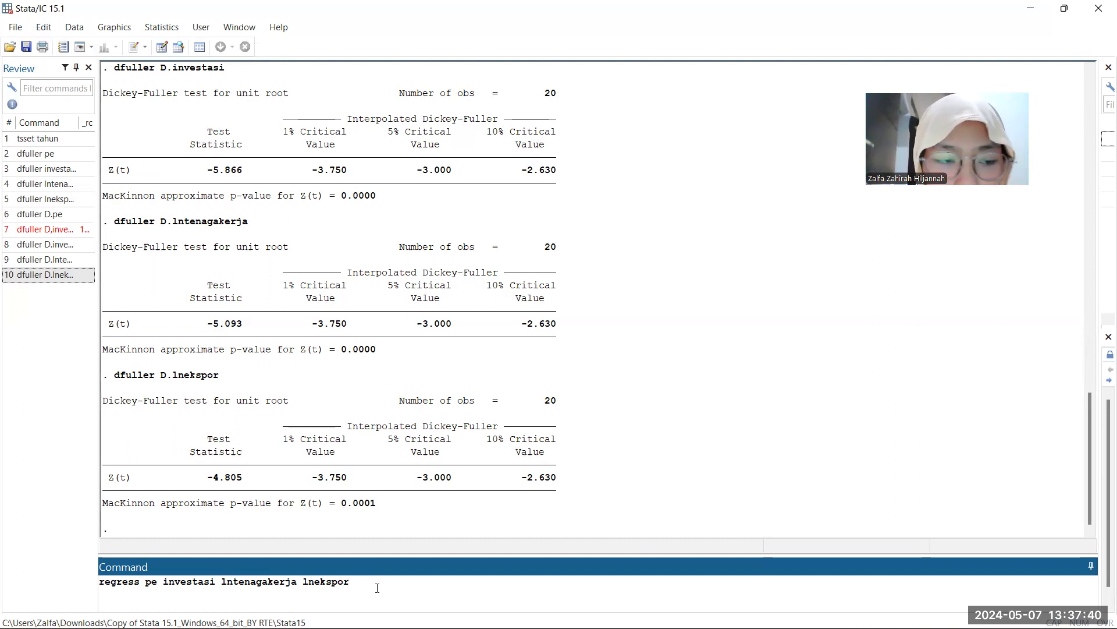
pyautogui.press('Return')
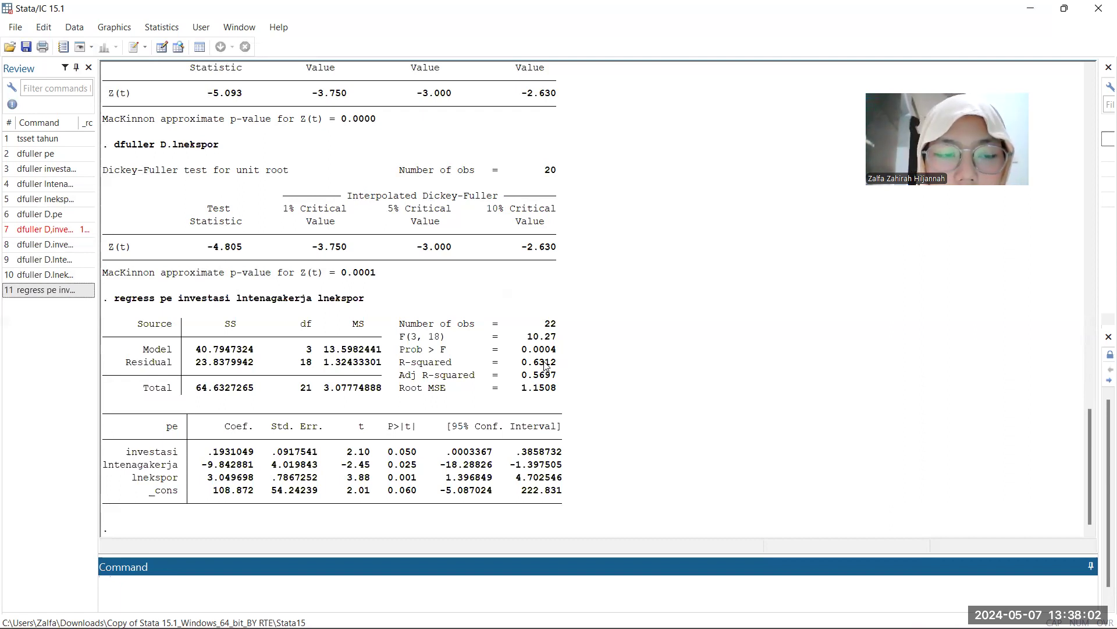
# - Save the regression residuals as a new variable ect with the command "predict ect, resid"
pyautogui.write('p')
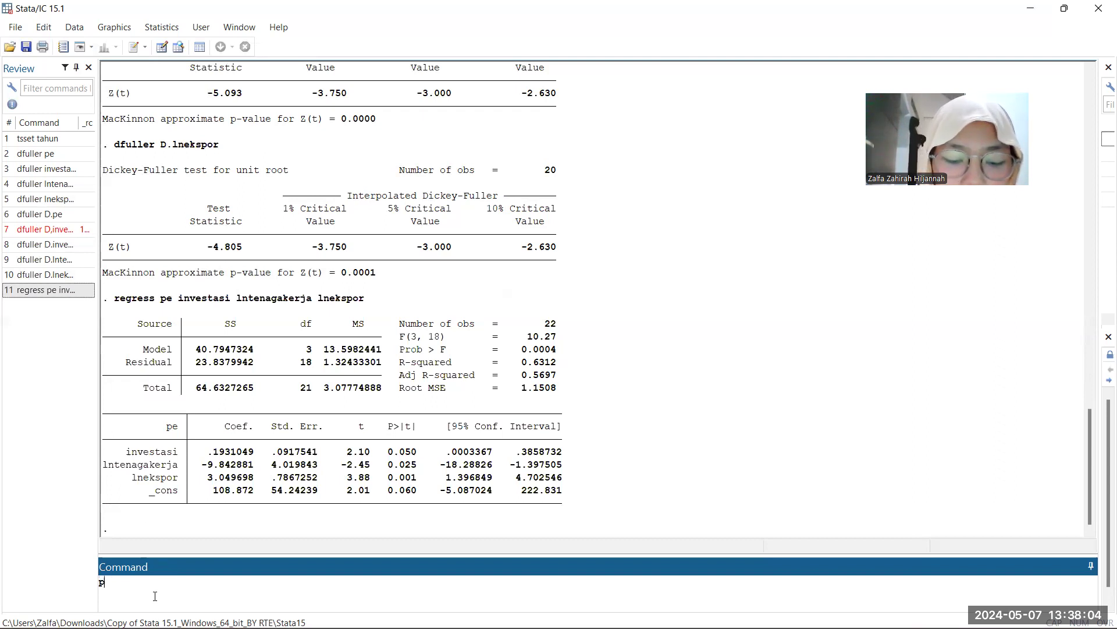
pyautogui.write('redict ')
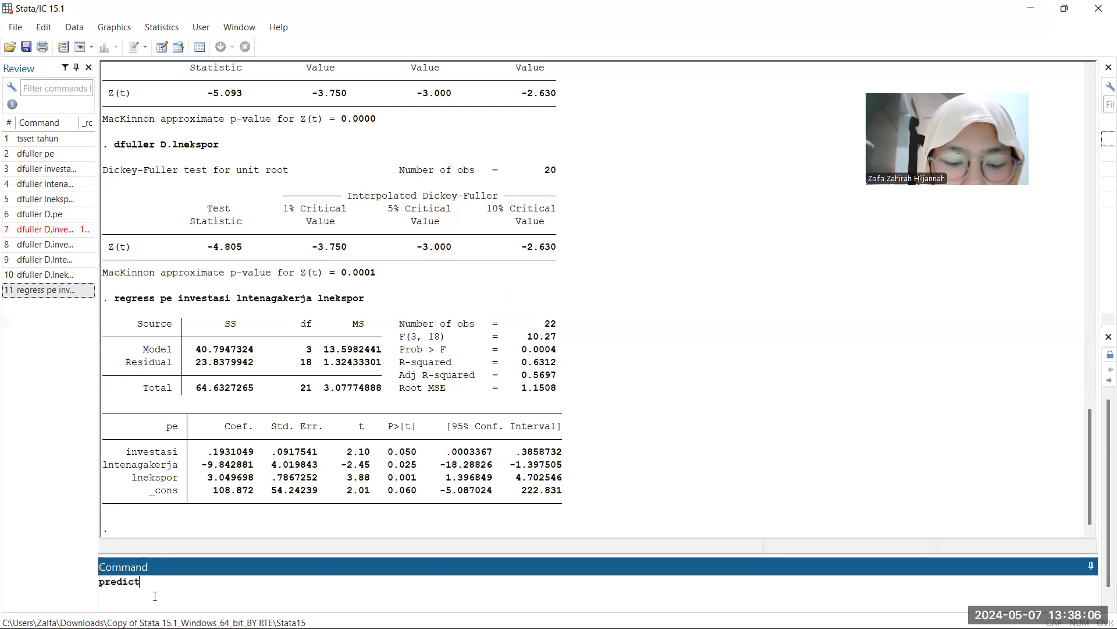
pyautogui.write('ect')
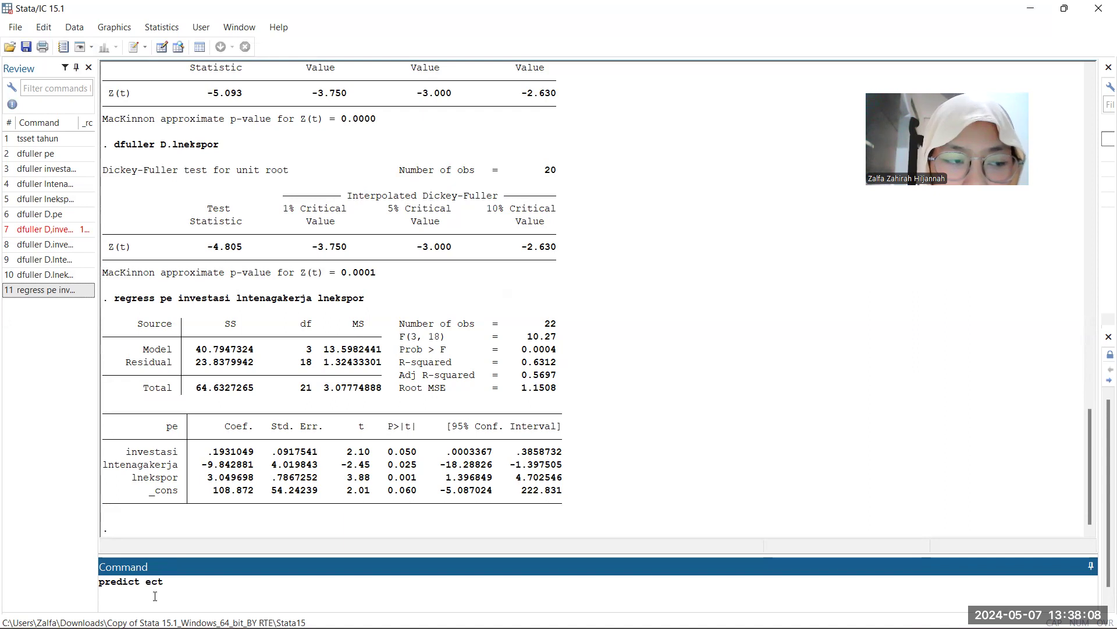
pyautogui.write(',')
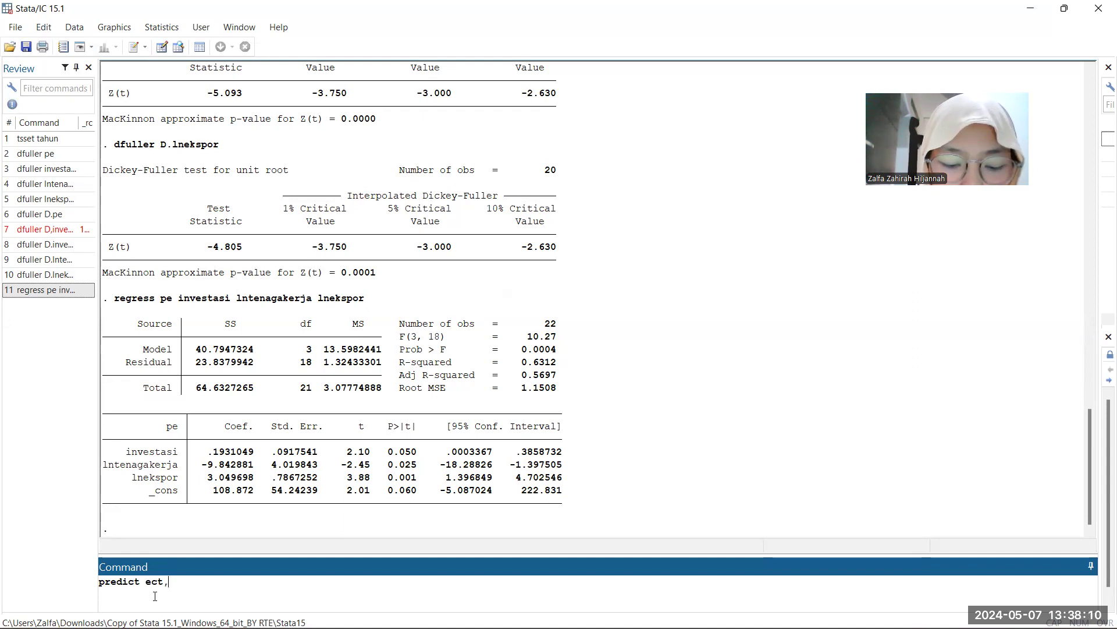
pyautogui.write(' resid')
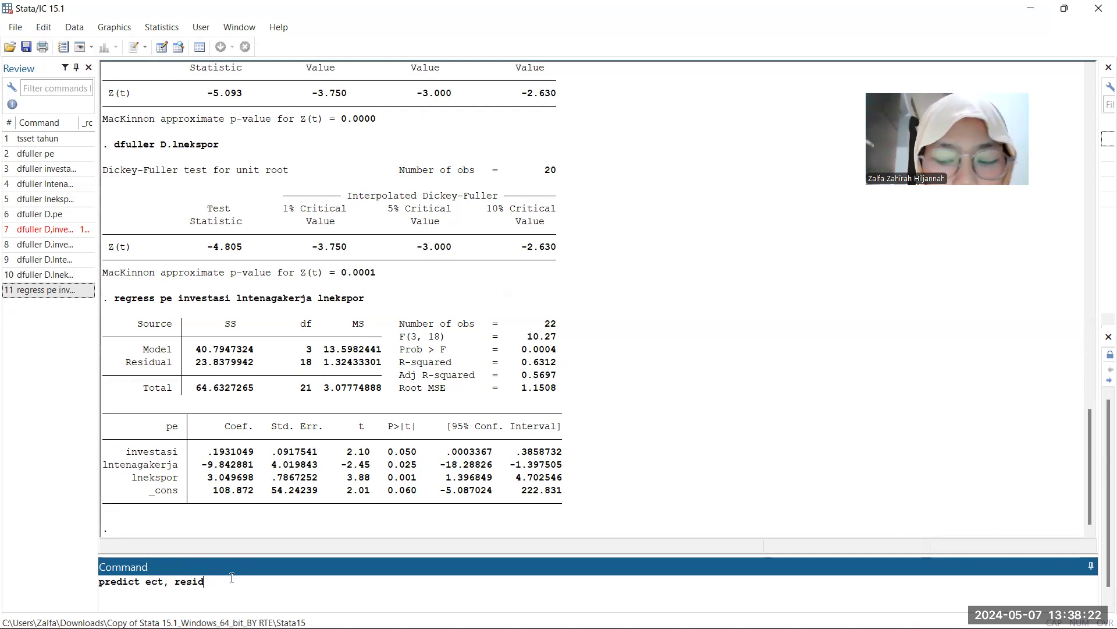
pyautogui.press('Return')
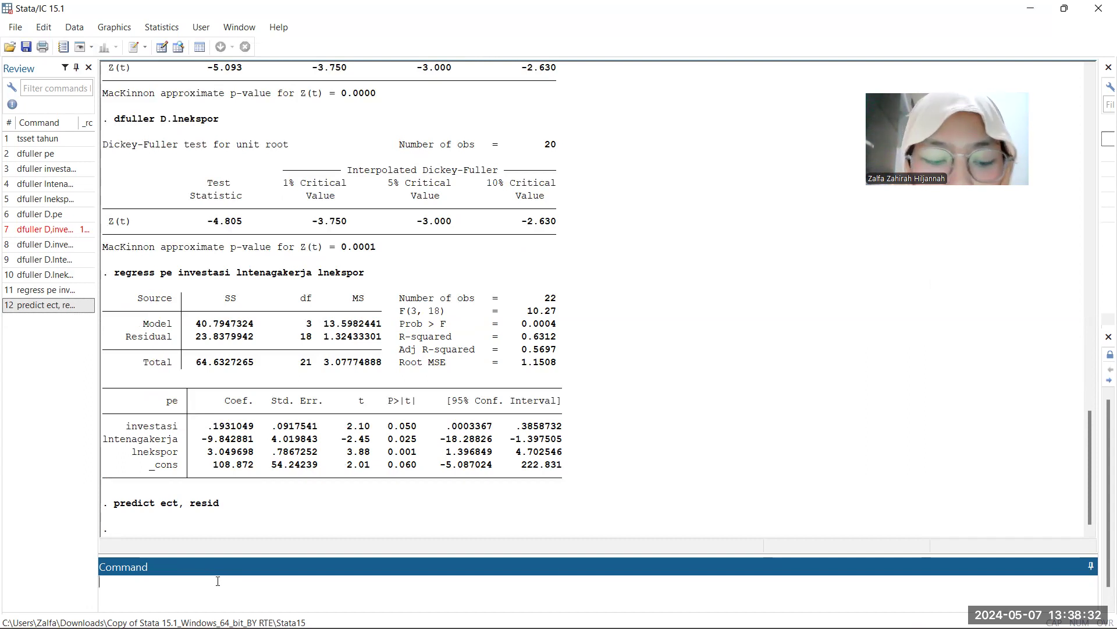
# - Test the residual variable ect for a unit root with the command "dfuller ect"
pyautogui.write('dfu')
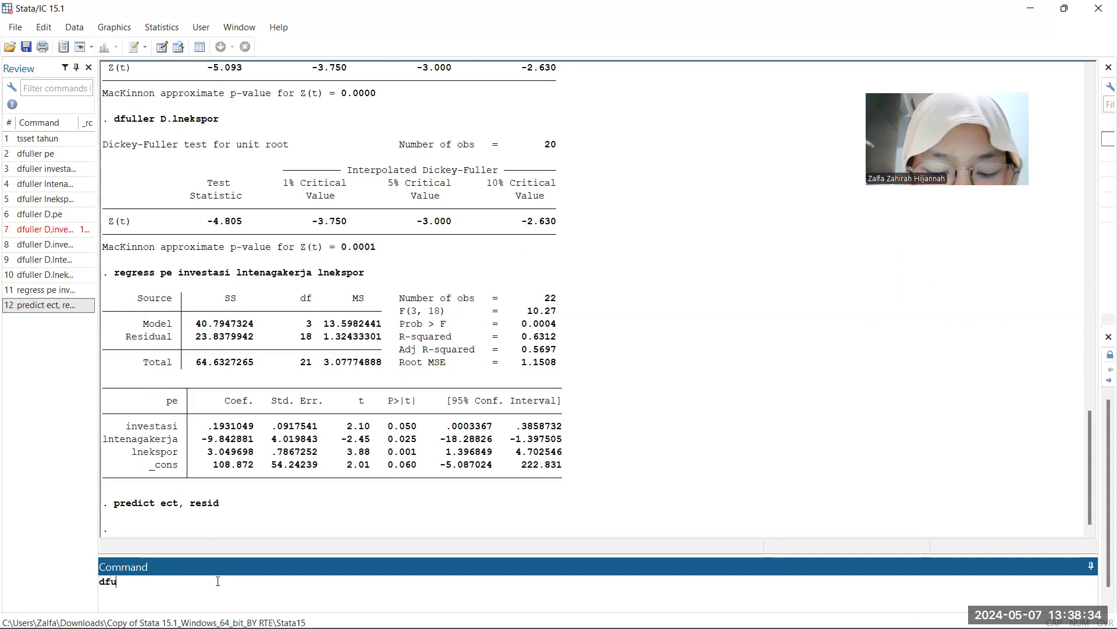
pyautogui.write('ller')
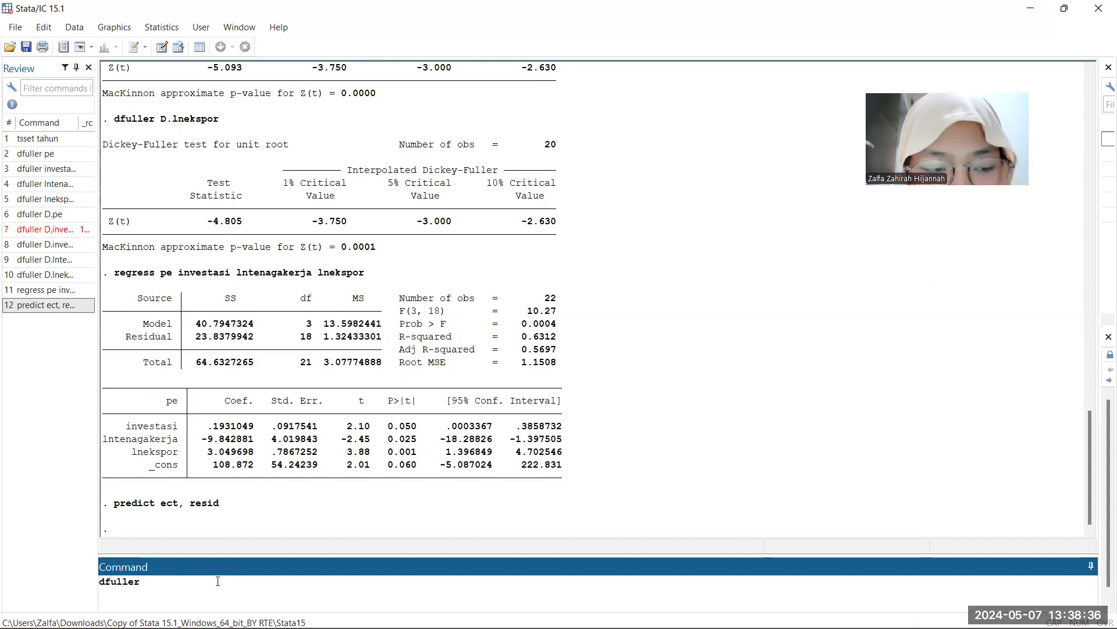
pyautogui.write(' ect')
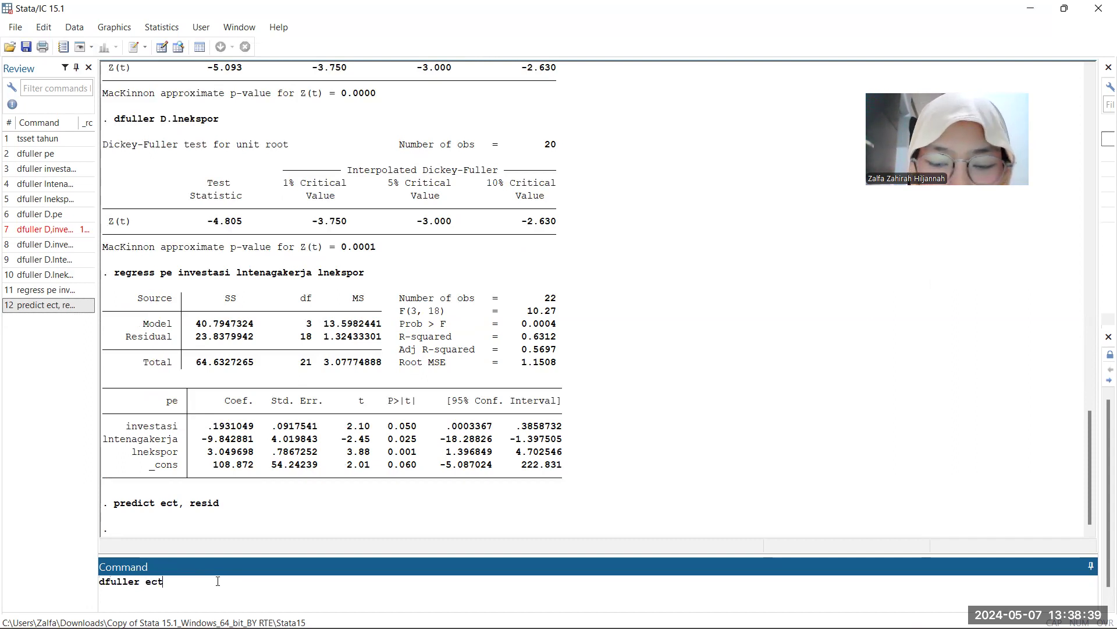
pyautogui.press('Return')
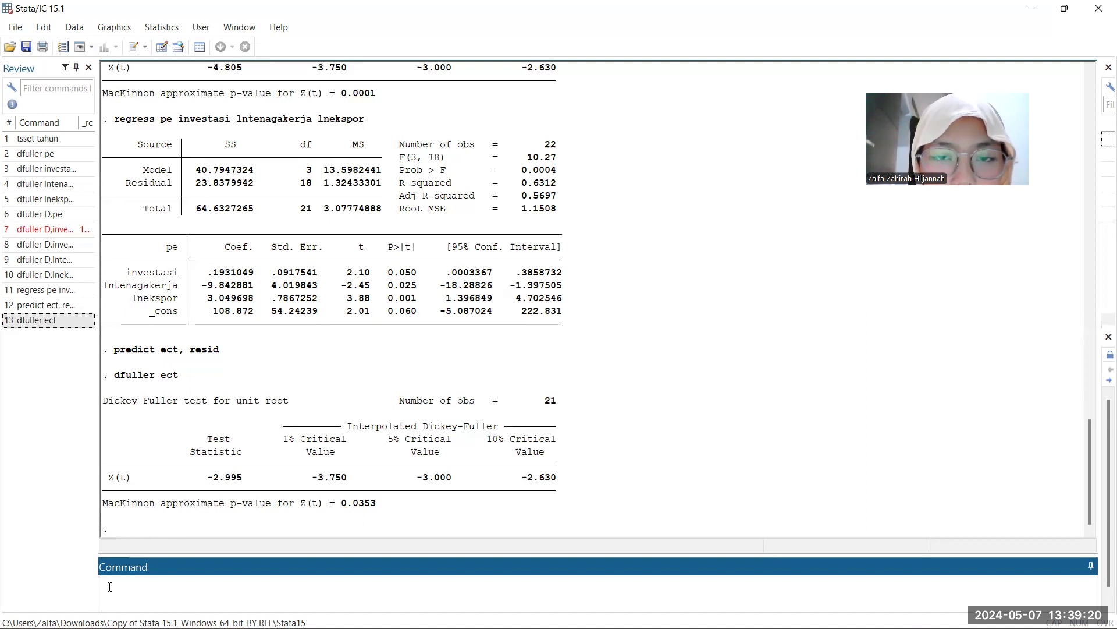
# - Start the short-run regression command with the first-differenced terms as "regress D.pe D.investasi", correcting the punctuation and spacing
pyautogui.write('reg')
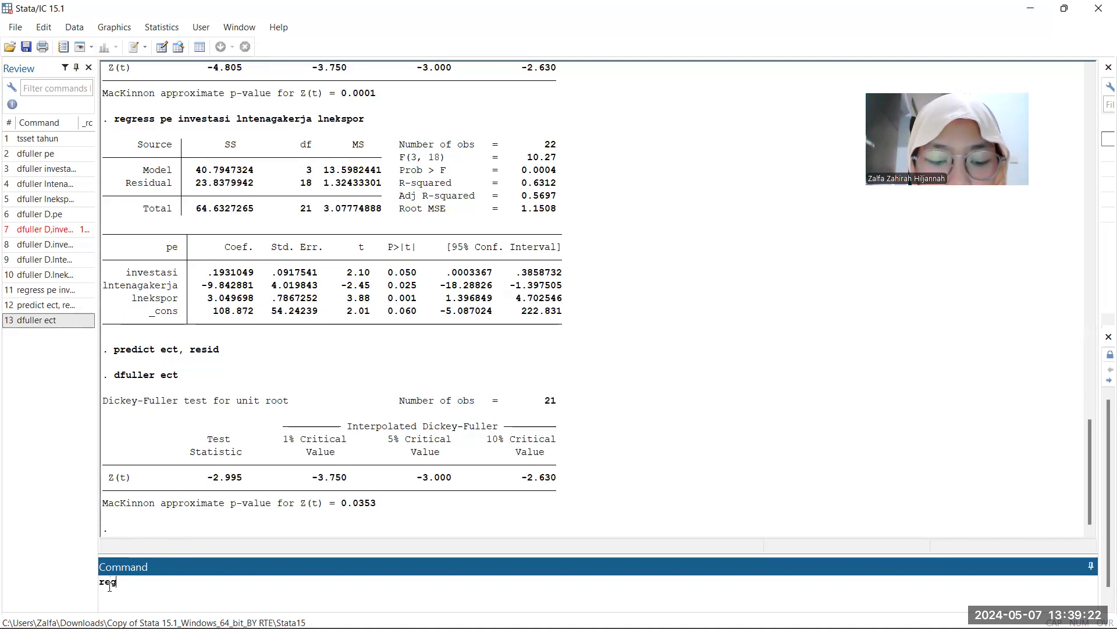
pyautogui.write('ress')
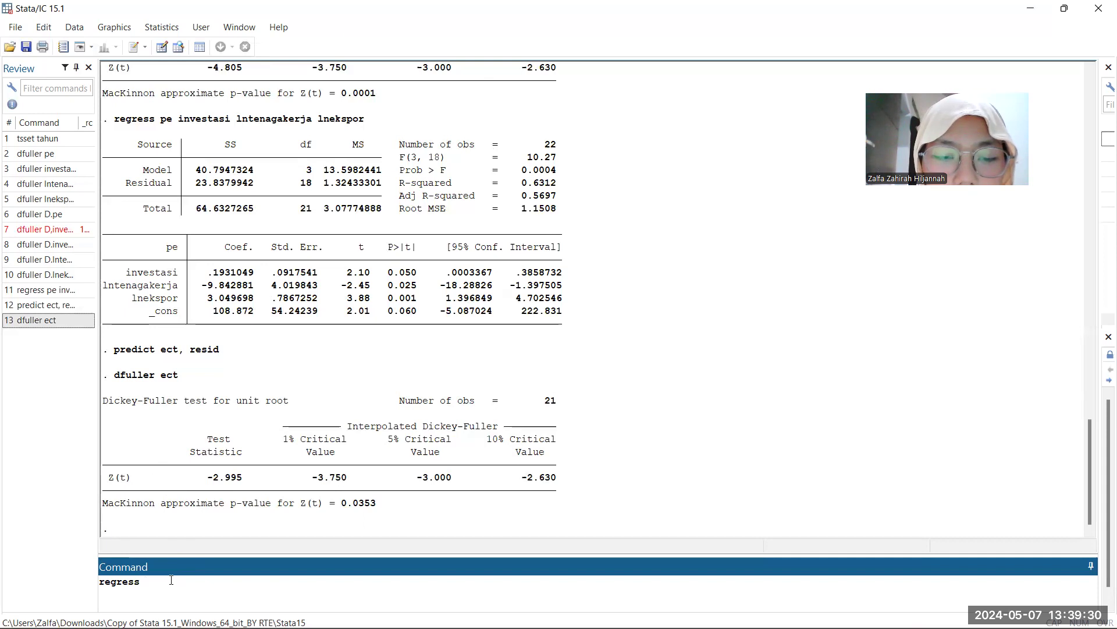
pyautogui.write('D.pe')
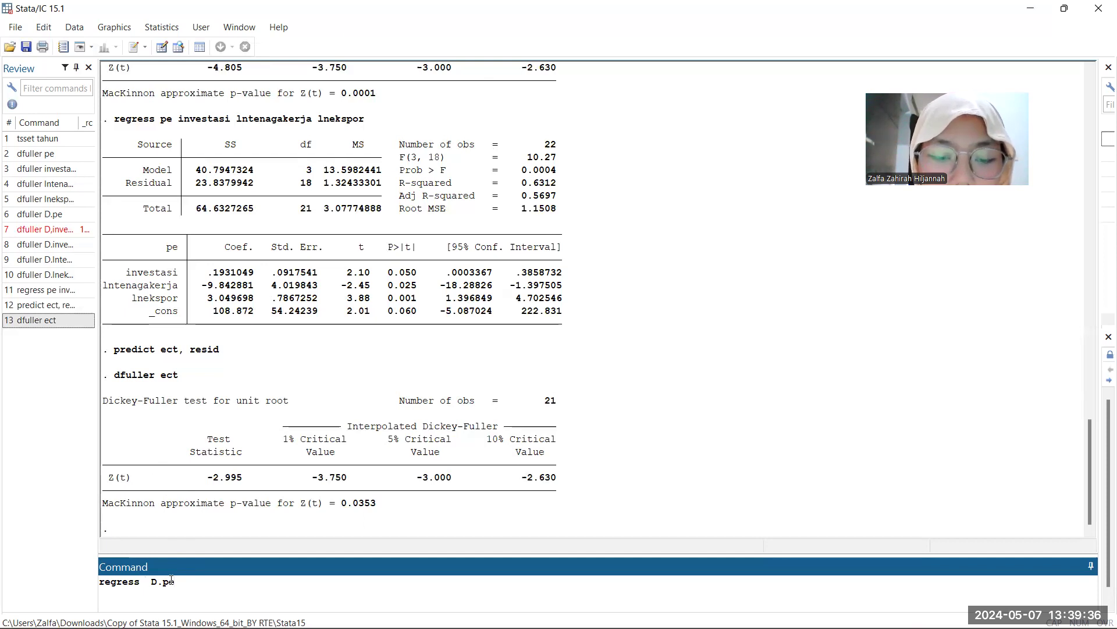
pyautogui.write(' D,investasi')
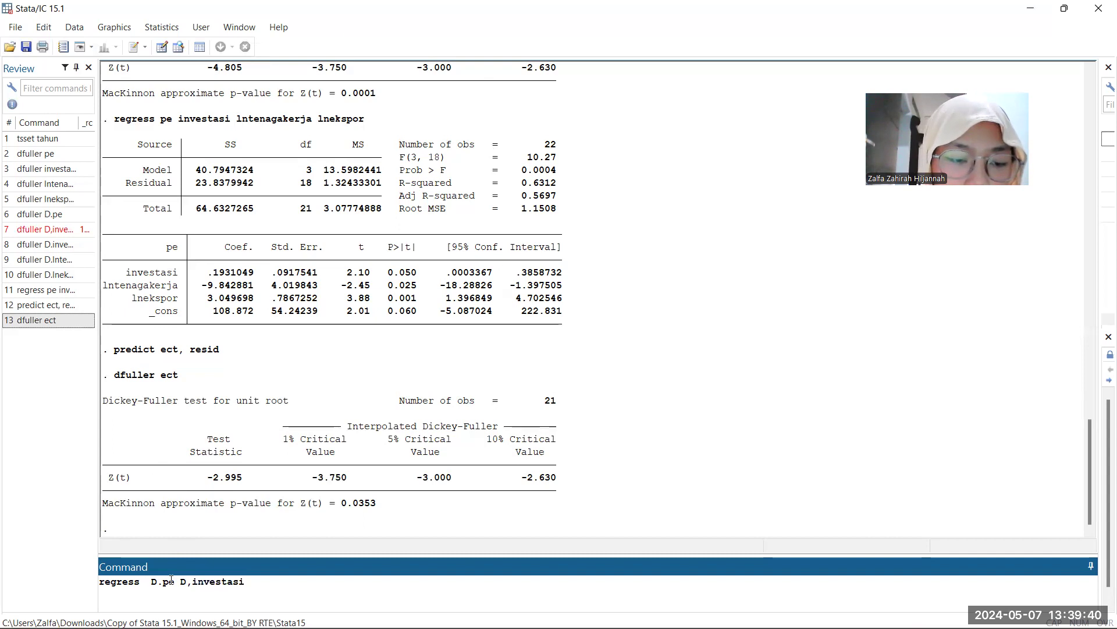
pyautogui.click(189, 582)
pyautogui.press('BackSpace')
pyautogui.write('.')
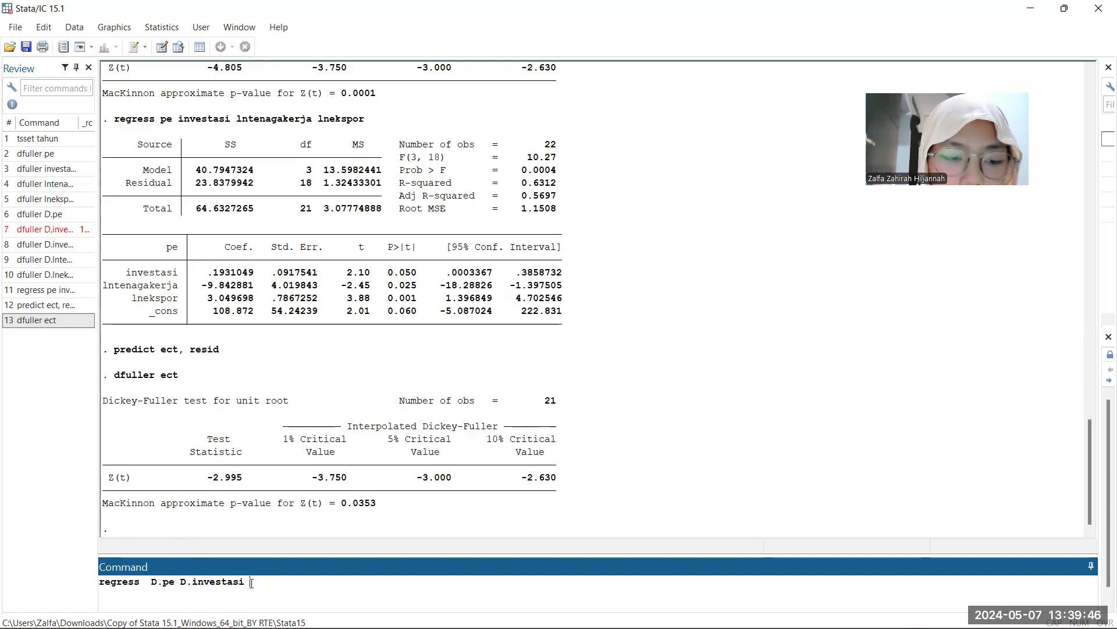
pyautogui.click(147, 582)
pyautogui.press('BackSpace')
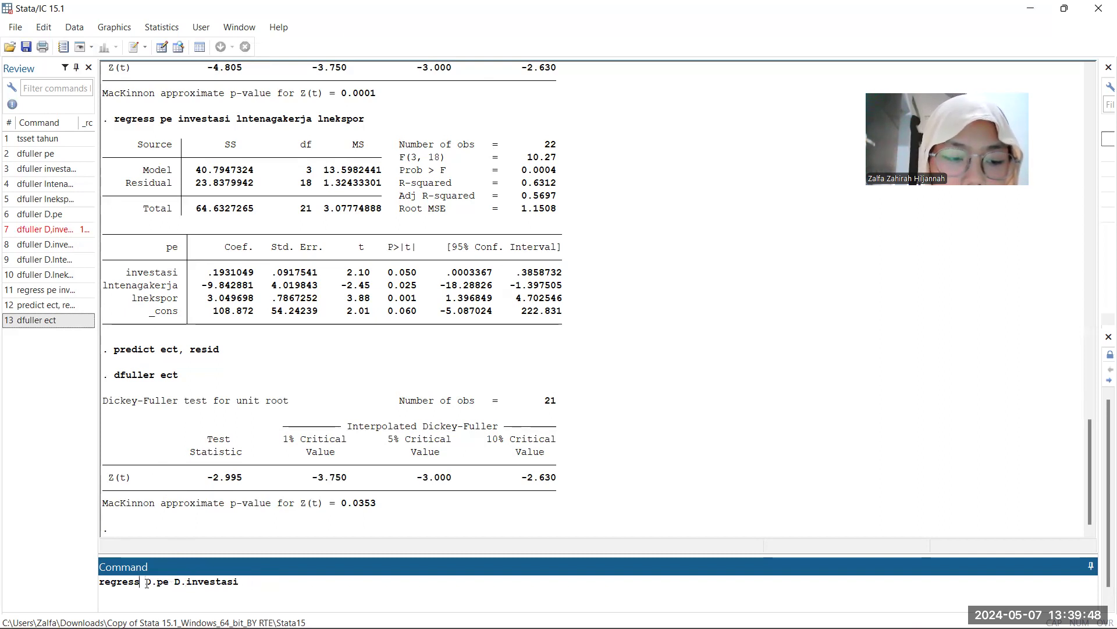
# - Complete the short-run regression command with "D.lntenagakerja D.lnekspor L1.ect" and run it
pyautogui.click(271, 581)
pyautogui.write('D.')
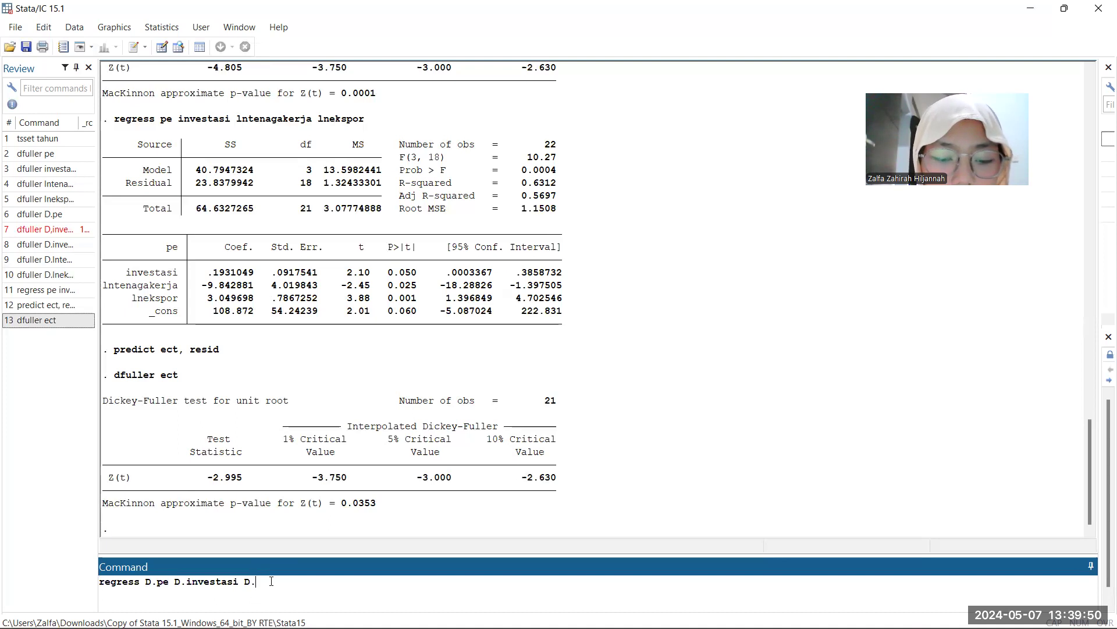
pyautogui.write('lntenagakerja D.lnekspor')
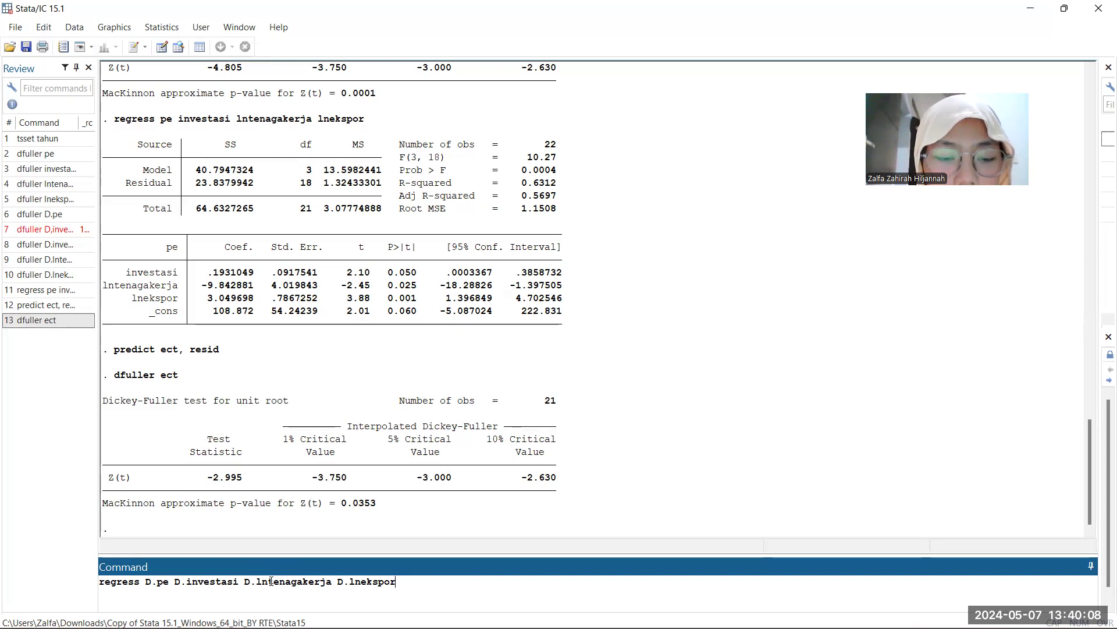
pyautogui.write('ect')
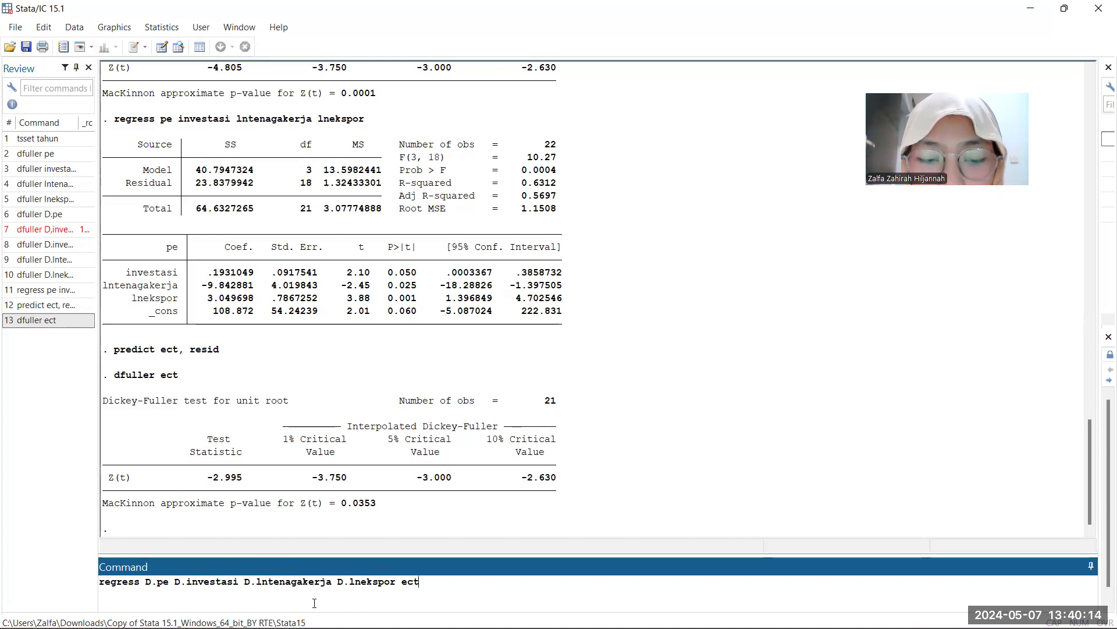
pyautogui.click(402, 581)
pyautogui.write('L1.')
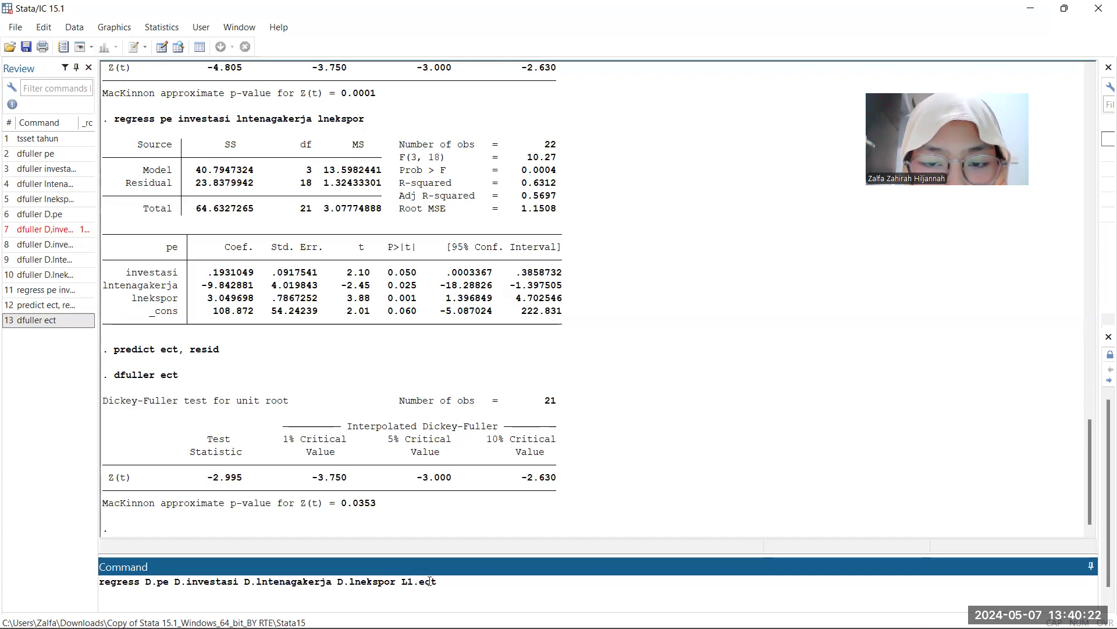
pyautogui.click(447, 586)
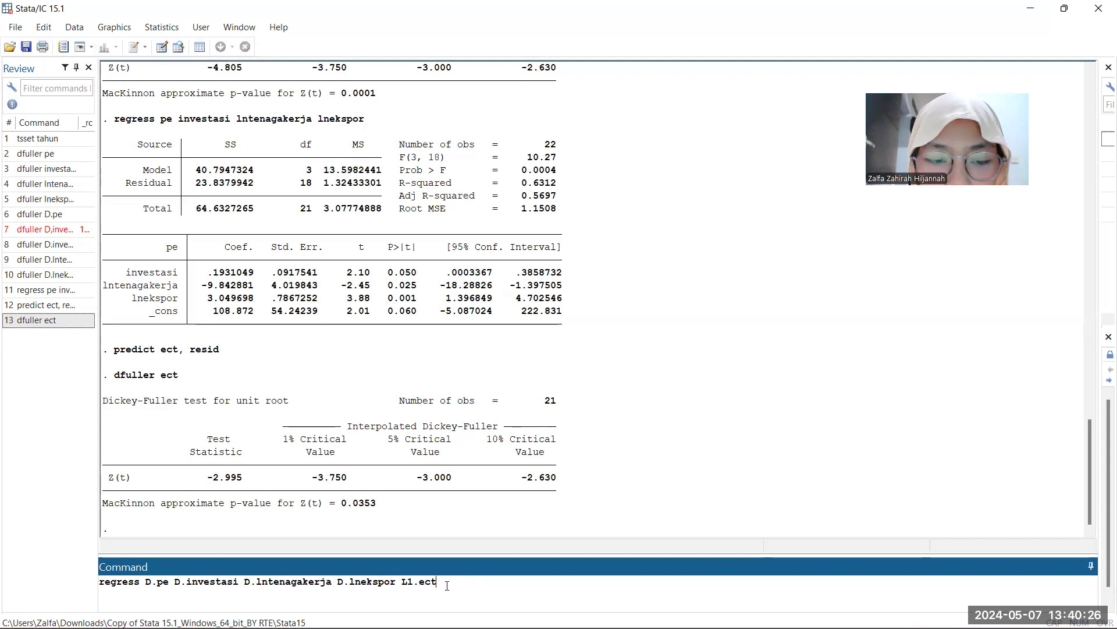
pyautogui.press('Return')
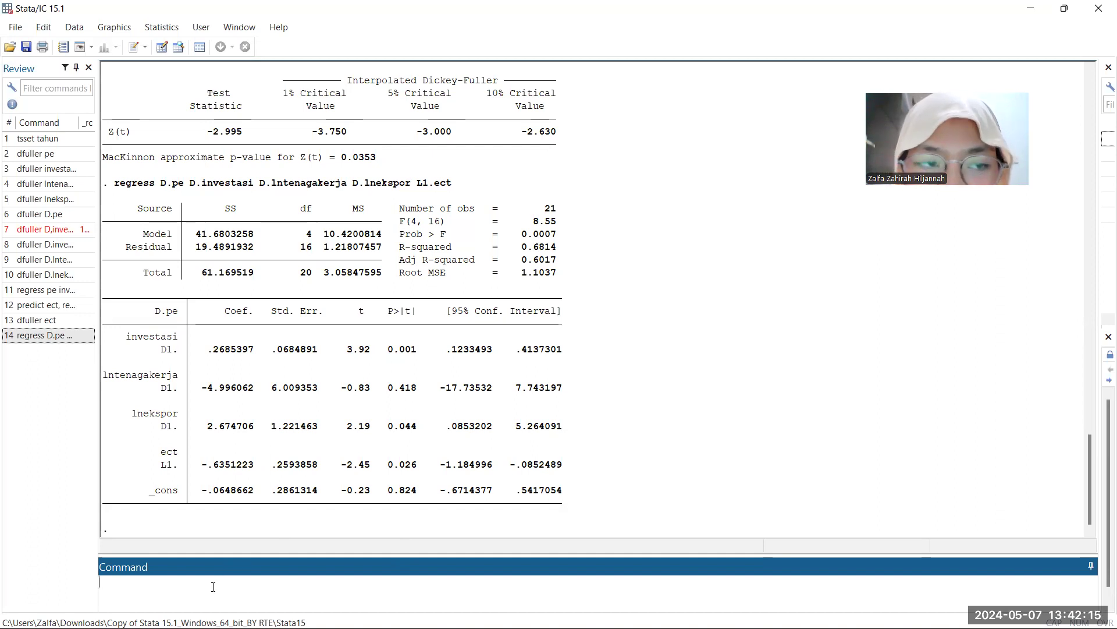
# - Start another regress command that reuses the previous variable list "D.pe D.investasi D.lntenagakerja D.lnekspor L1.ect", copied from the results
pyautogui.write('regress')
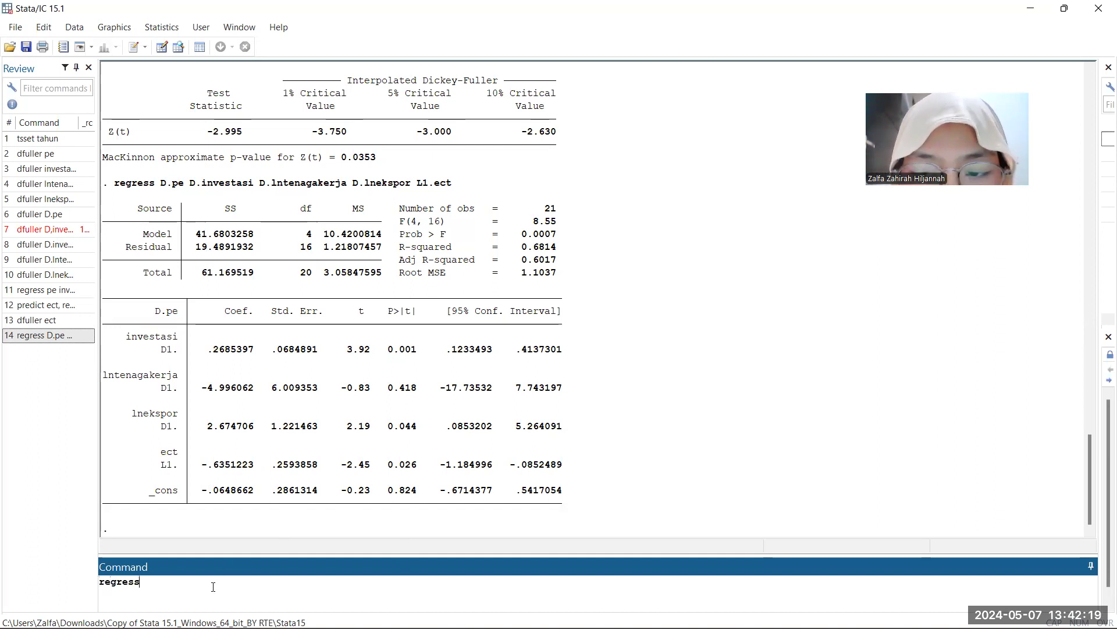
pyautogui.write(' D')
pyautogui.moveTo(161, 183); pyautogui.dragTo(454, 185)
pyautogui.hotkey('ctrl', 'c')
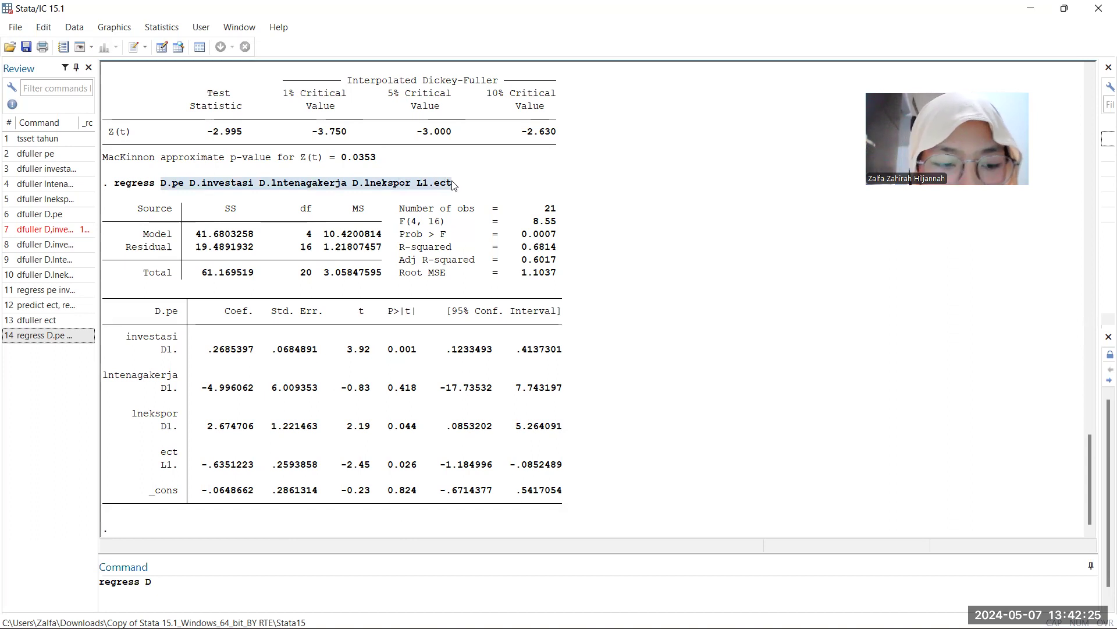
pyautogui.click(179, 580)
pyautogui.press('BackSpace')
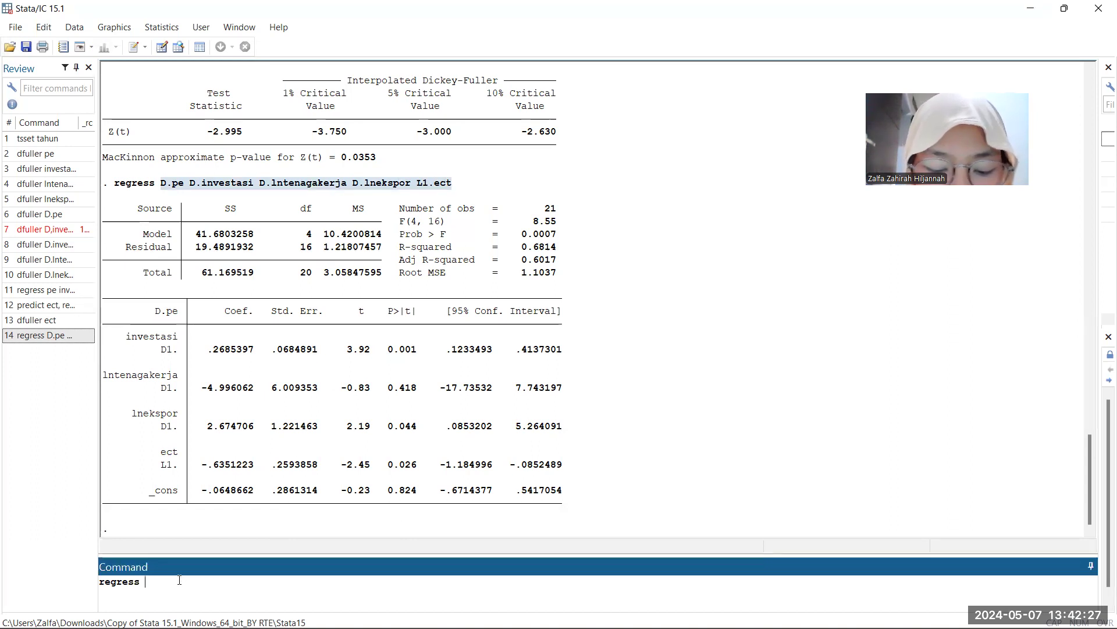
pyautogui.hotkey('ctrl', 'v')
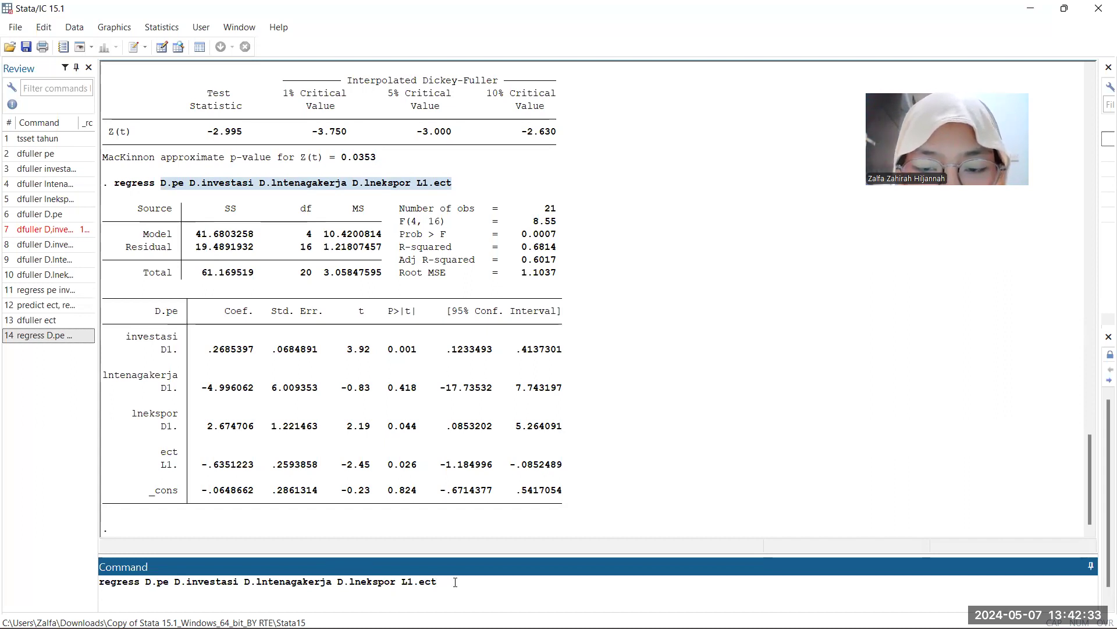
# - Replace the L1.ect term with "L1.pe L1.investasi L1.lntenagakerja L1.lnekspor" and run the regression of D.pe
pyautogui.press('BackSpace')
pyautogui.press('BackSpace')
pyautogui.press('BackSpace')
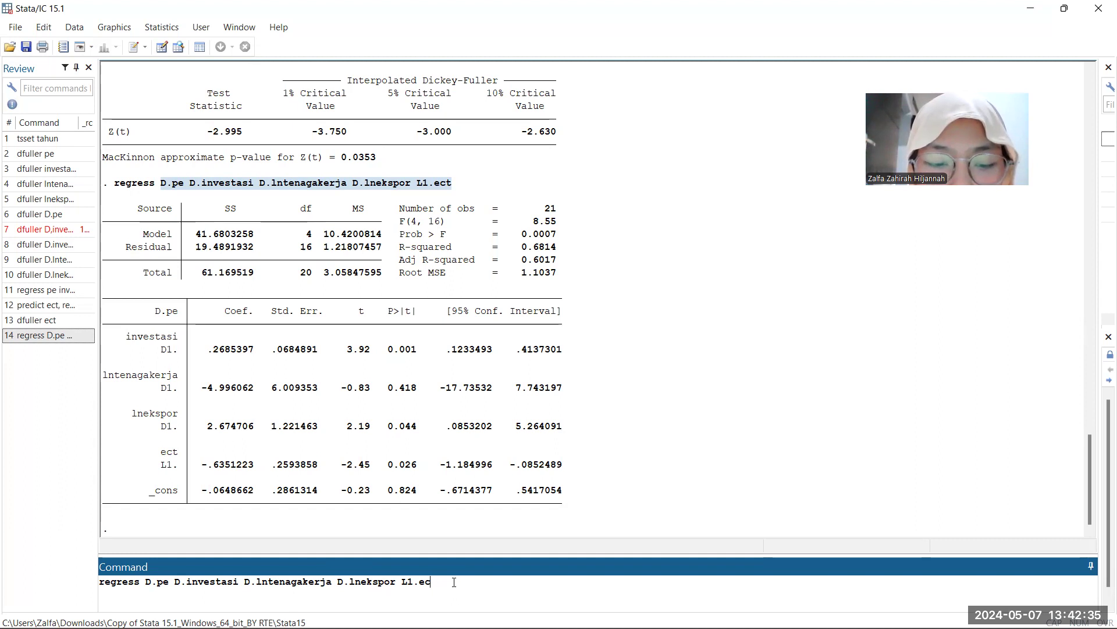
pyautogui.write('pe ')
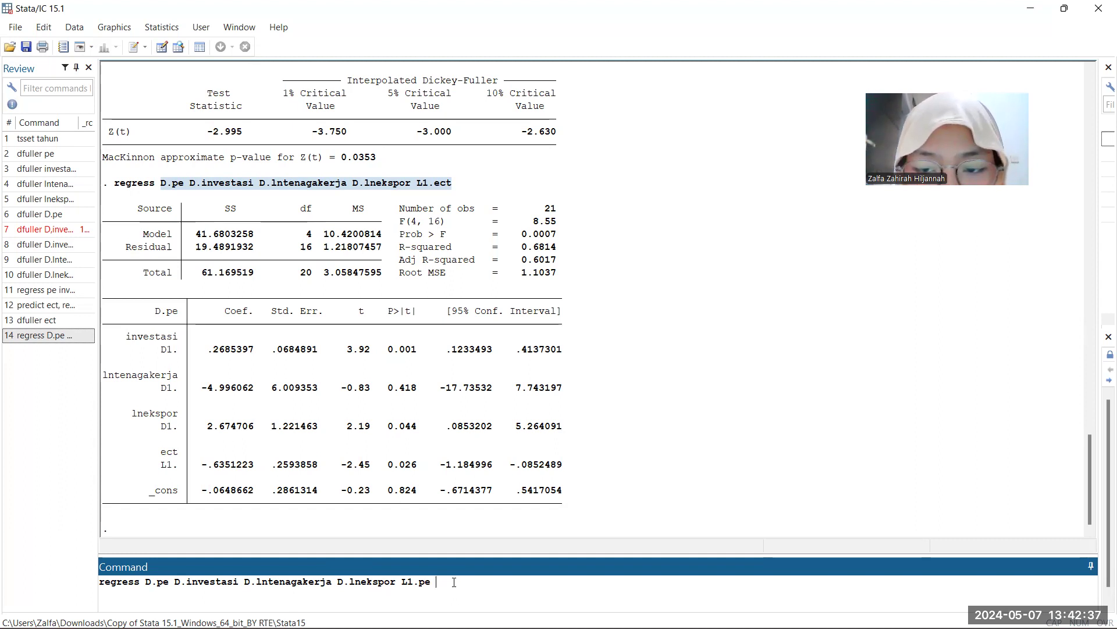
pyautogui.write('L1.l')
pyautogui.write('nvestas')
pyautogui.write('investasi')
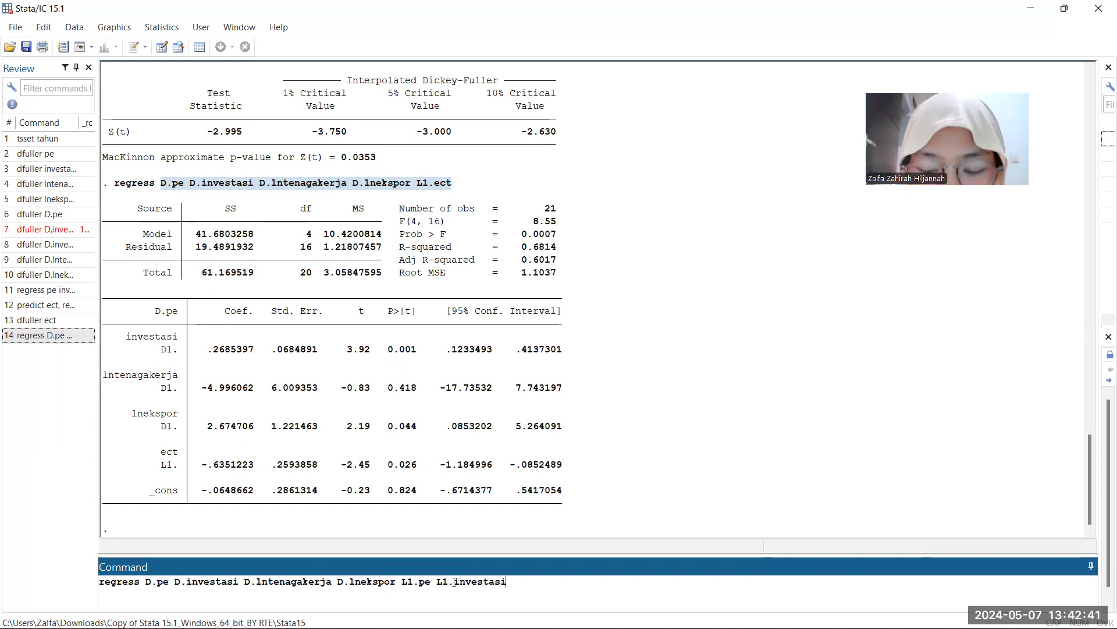
pyautogui.write(' L1. ')
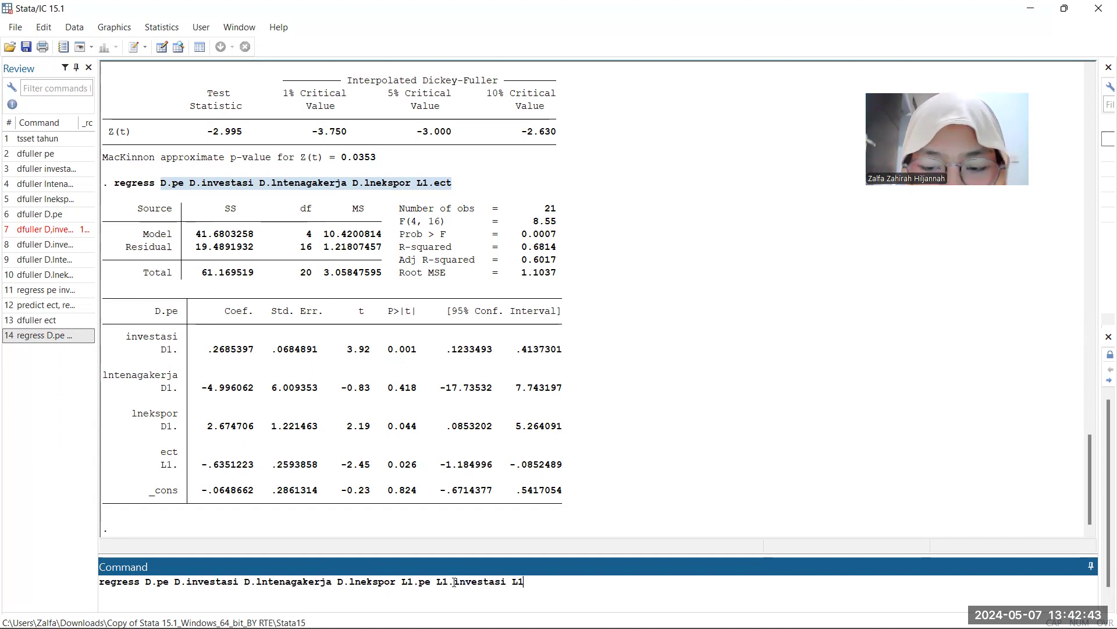
pyautogui.write('lntenagake')
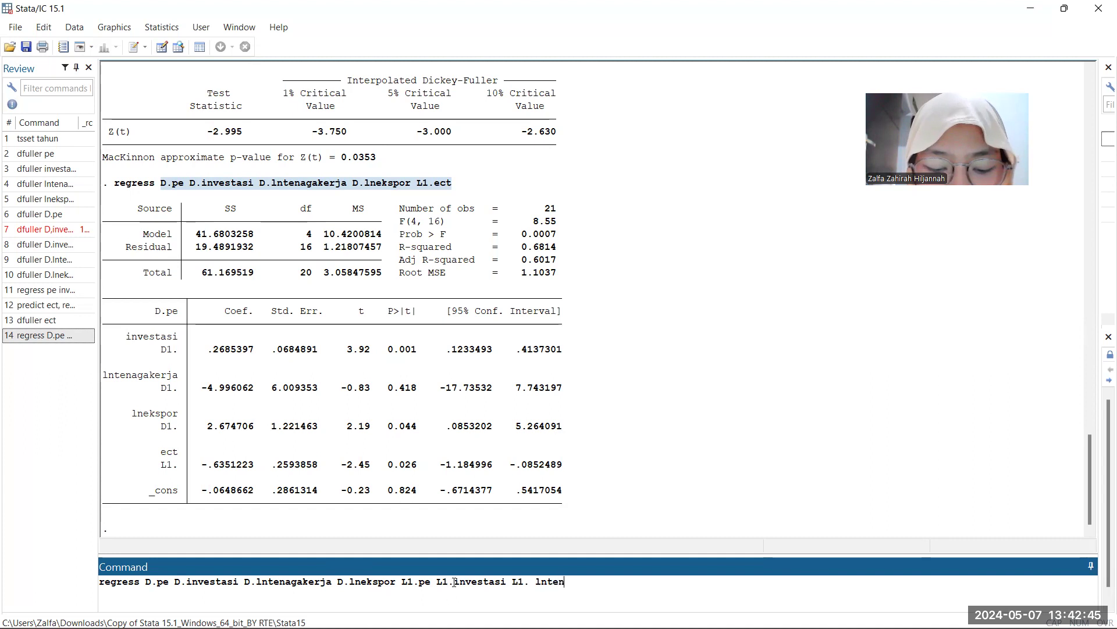
pyautogui.write('rja ')
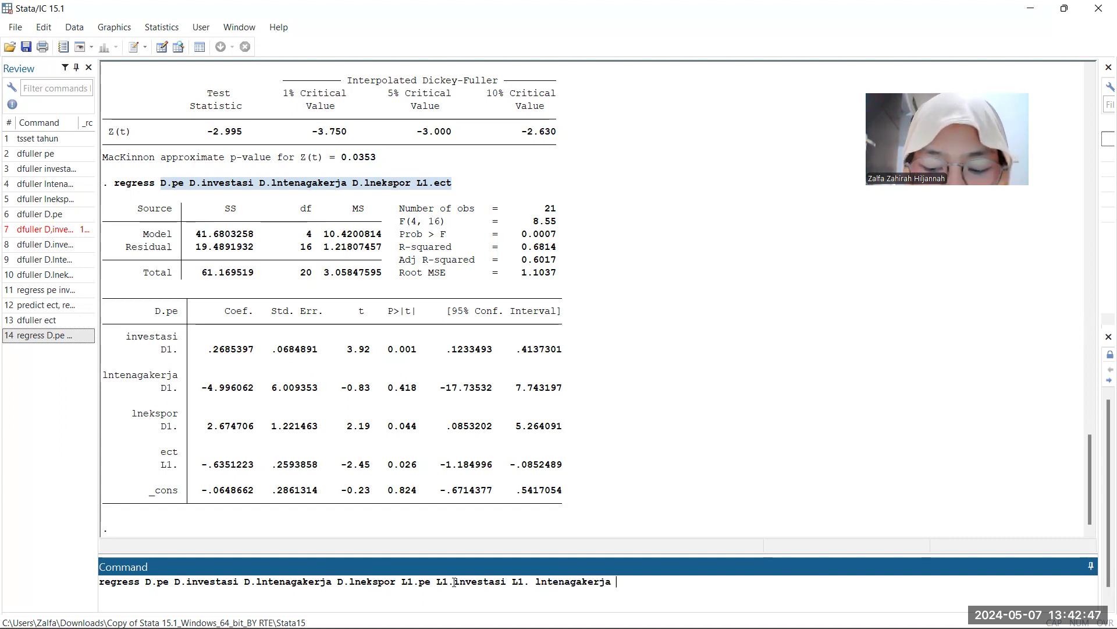
pyautogui.write('L1.lnekspor')
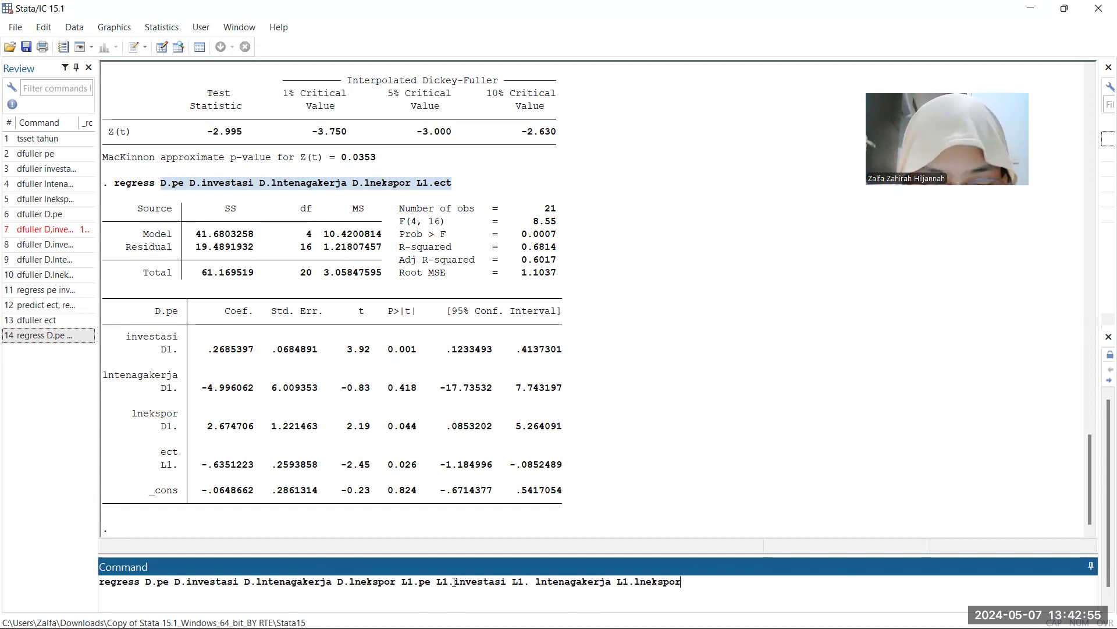
pyautogui.click(537, 582)
pyautogui.press('BackSpace')
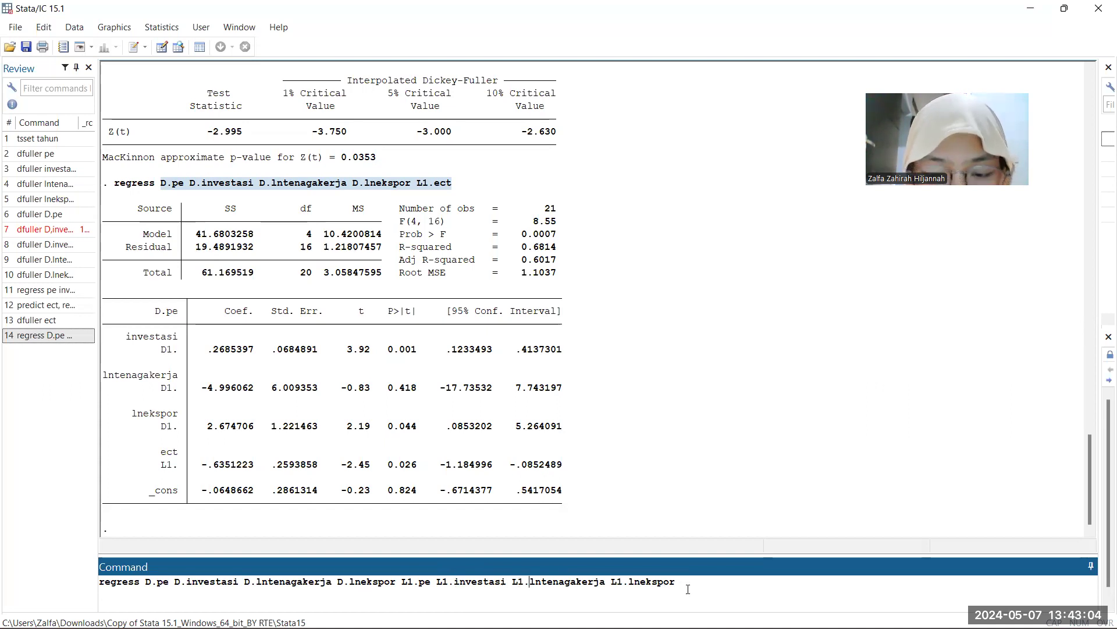
pyautogui.press('Return')
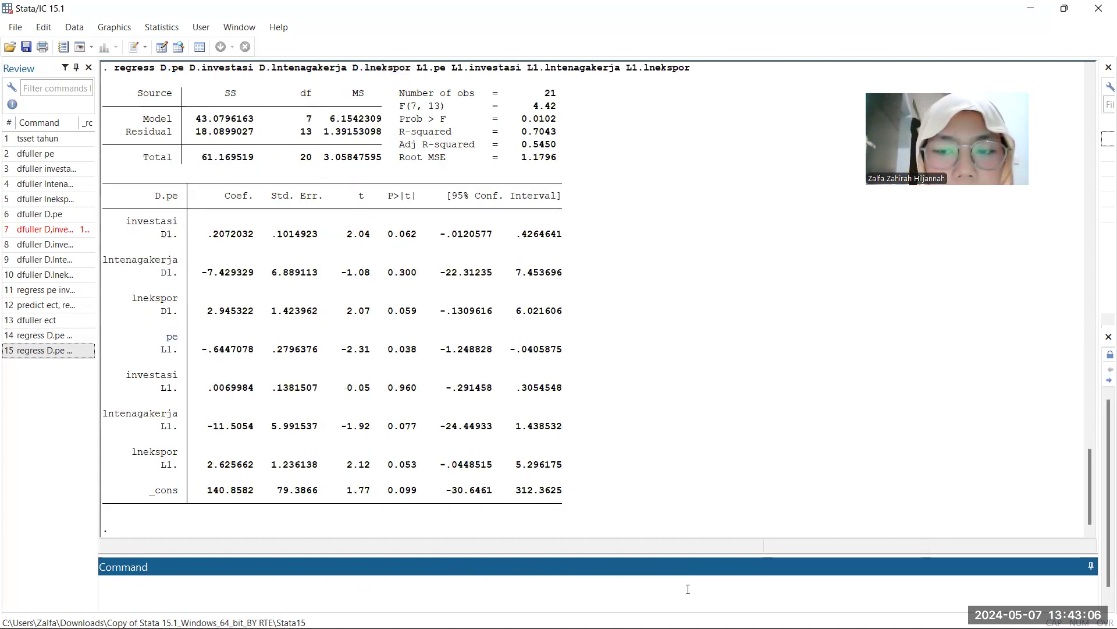